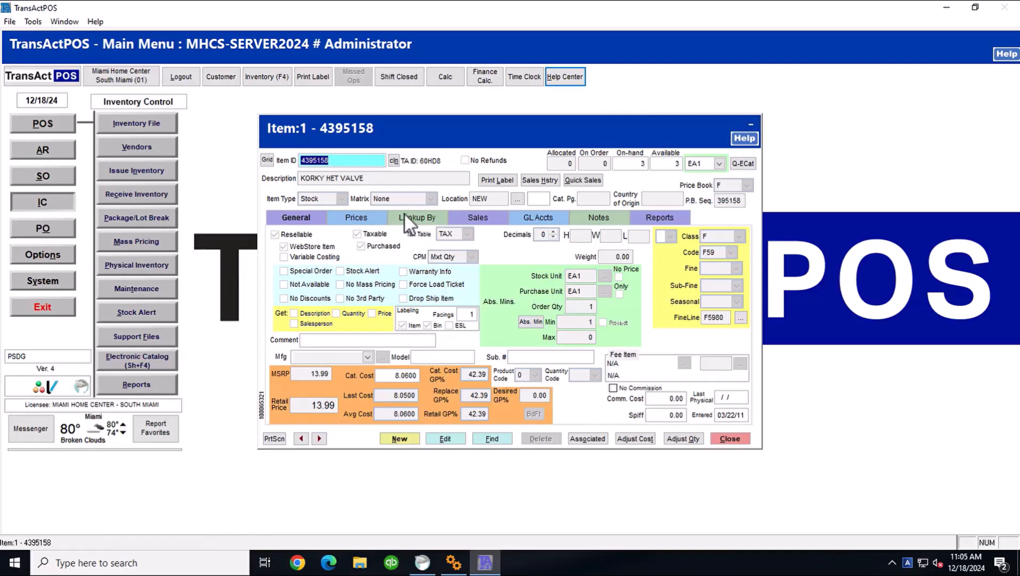
- Check the Emery Jensen catalog pricing for item 4395158 through its vendor references, then close the item record
left_click(404, 218)
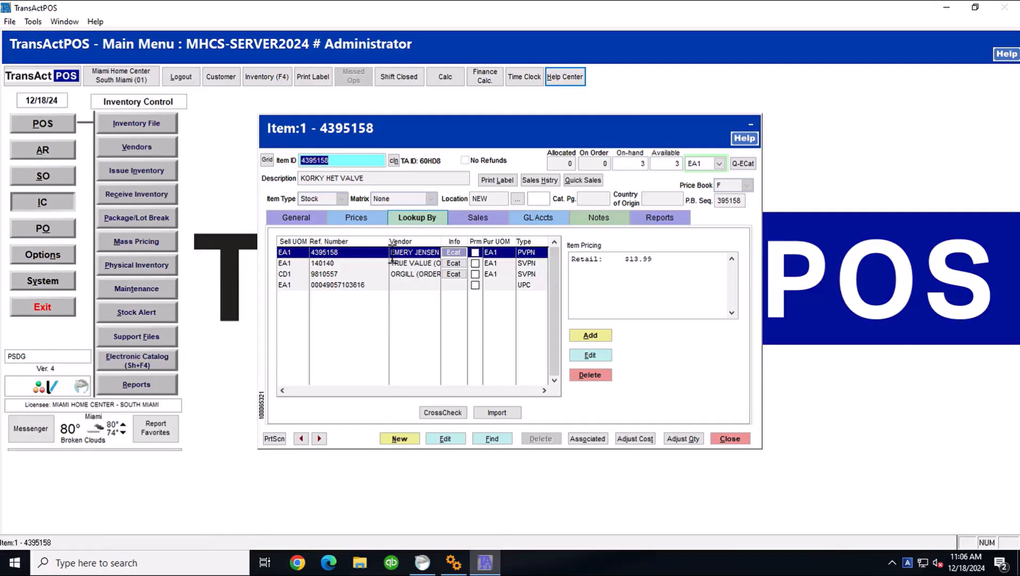
left_click(459, 254)
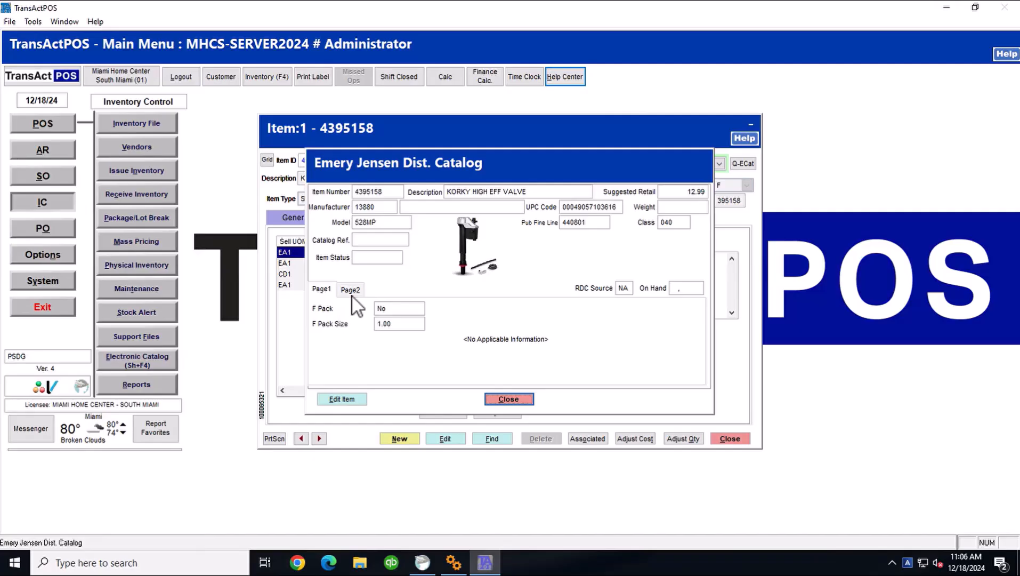
left_click(352, 291)
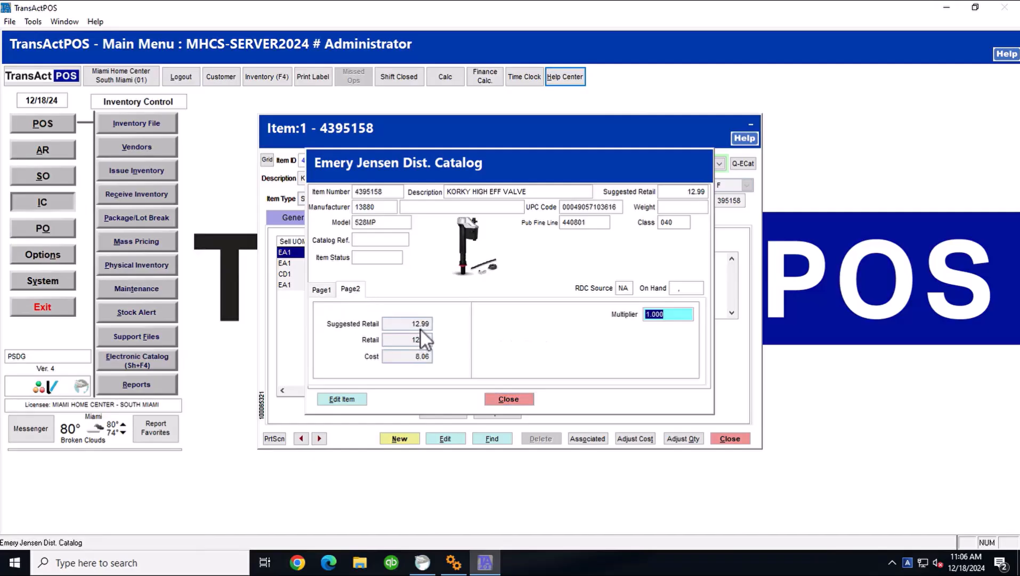
left_click(512, 400)
left_click(294, 218)
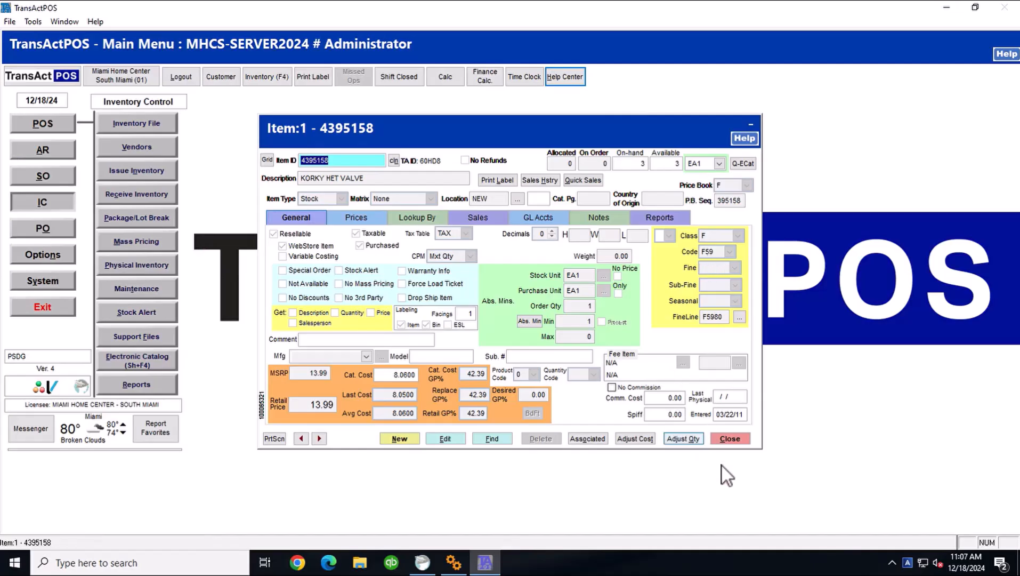
left_click(730, 437)
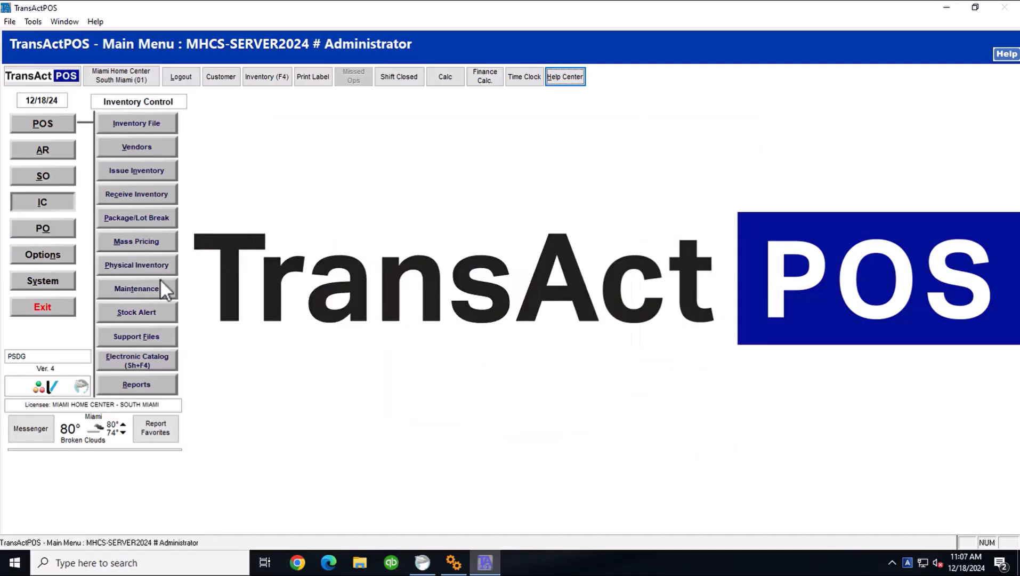
- Review the download request options on the Emery Jensen communications screen of the IOR menu and return to the main menu
left_click(52, 203)
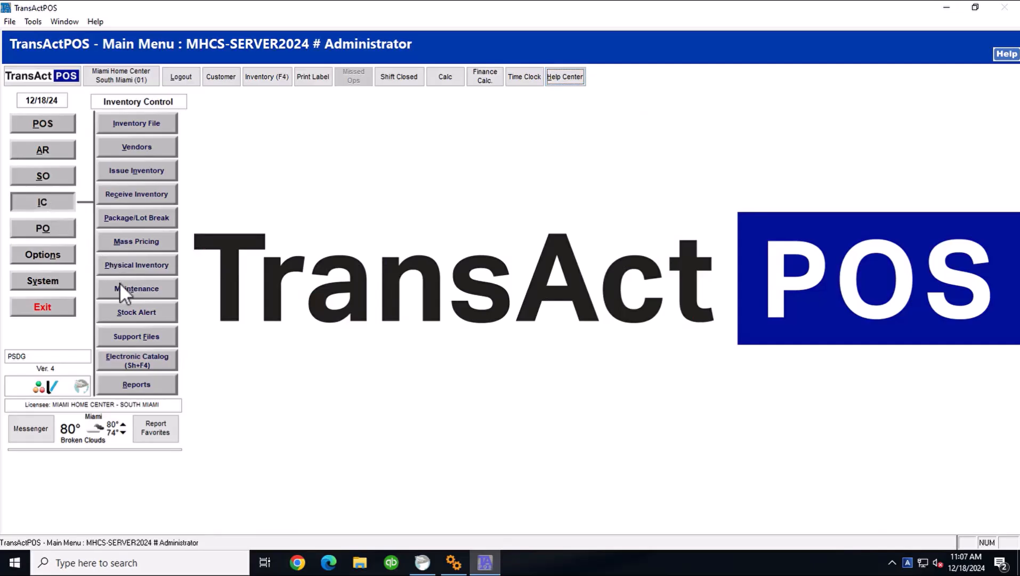
left_click(32, 256)
left_click(123, 123)
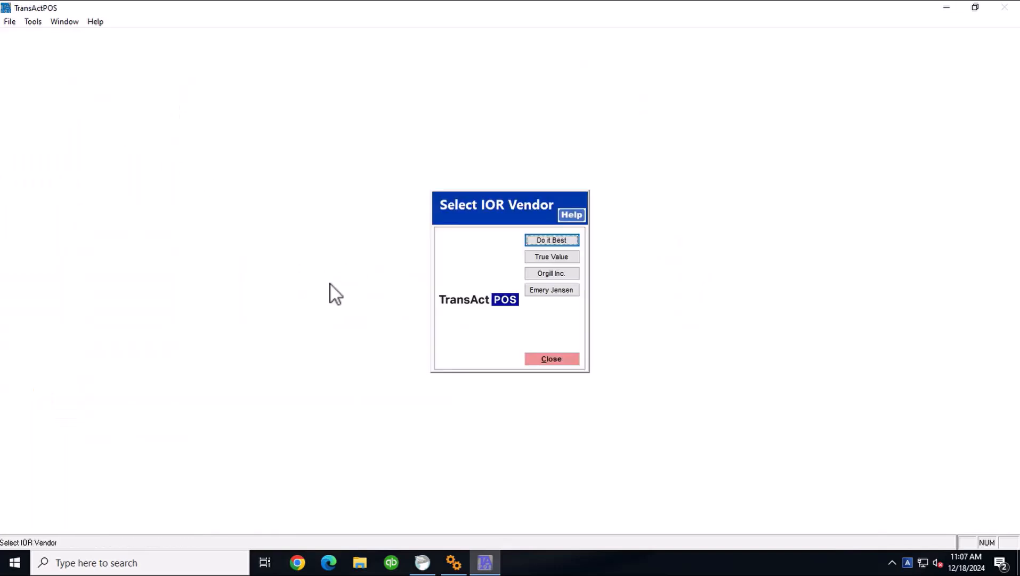
left_click(551, 359)
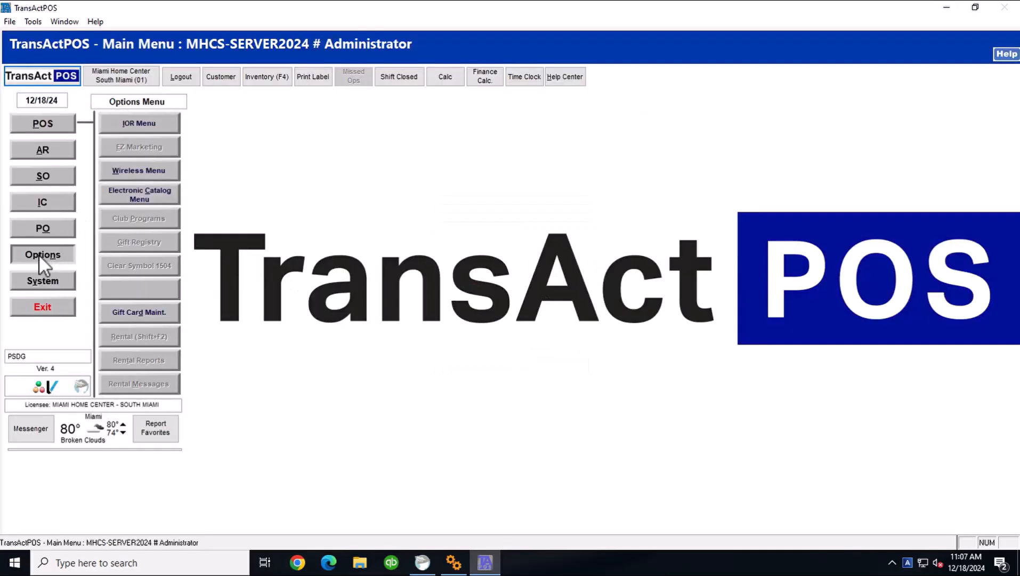
left_click(141, 124)
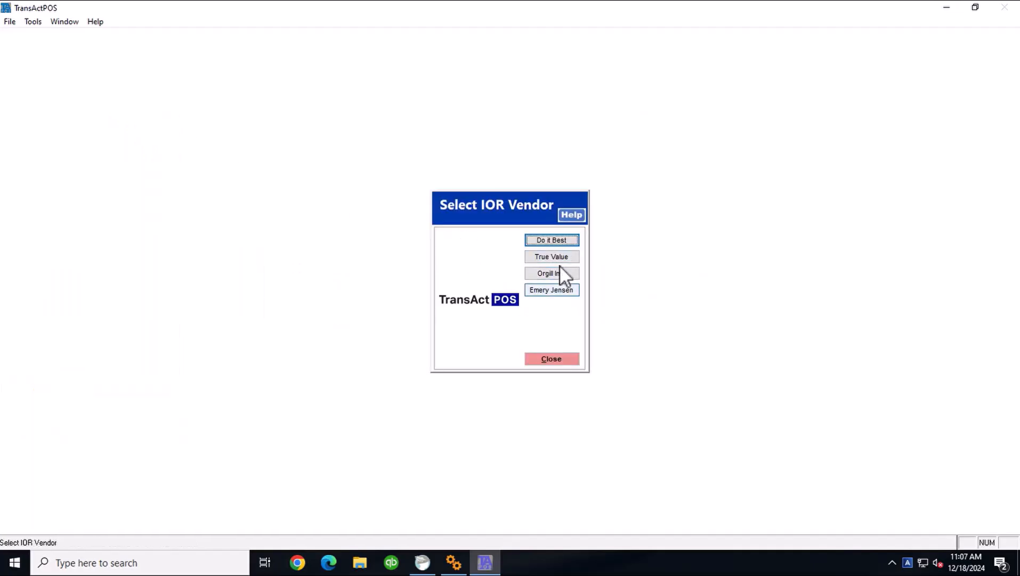
left_click(558, 292)
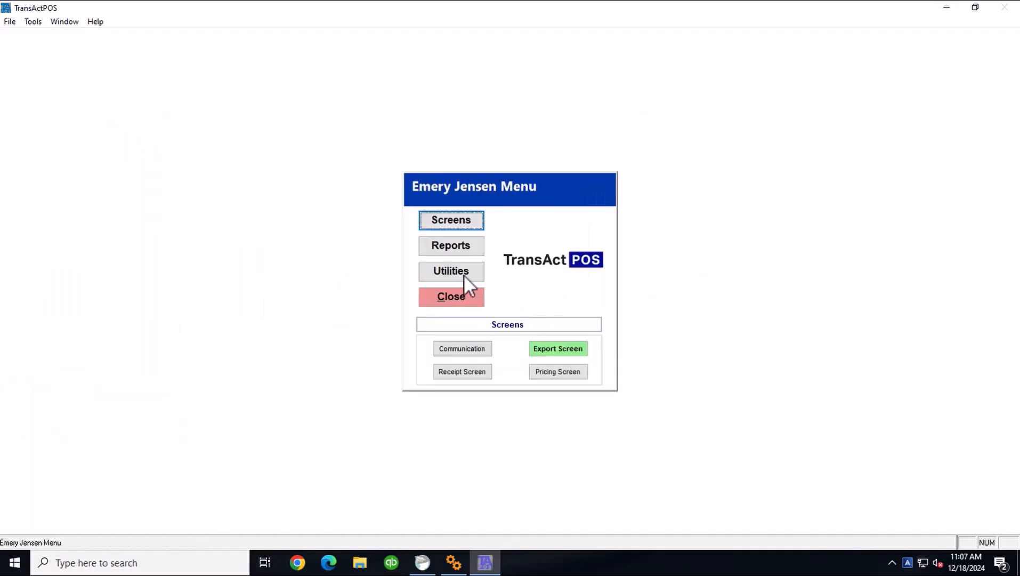
left_click(476, 351)
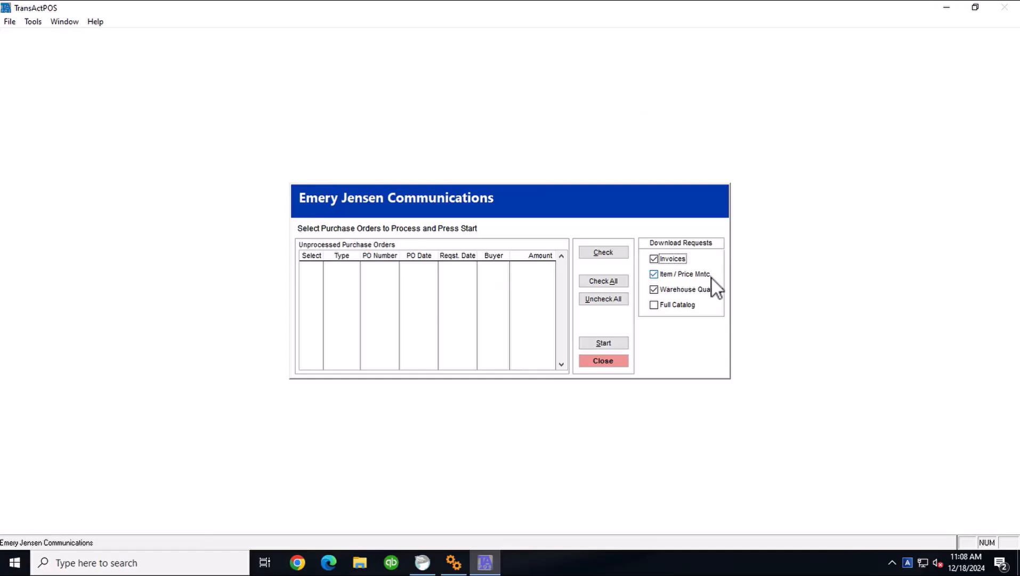
left_click(621, 360)
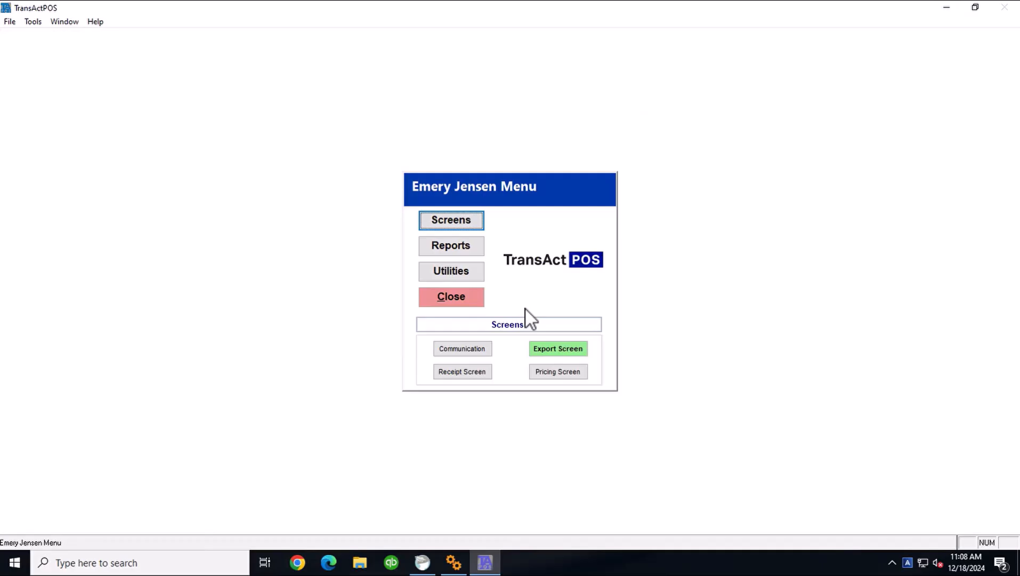
left_click(457, 299)
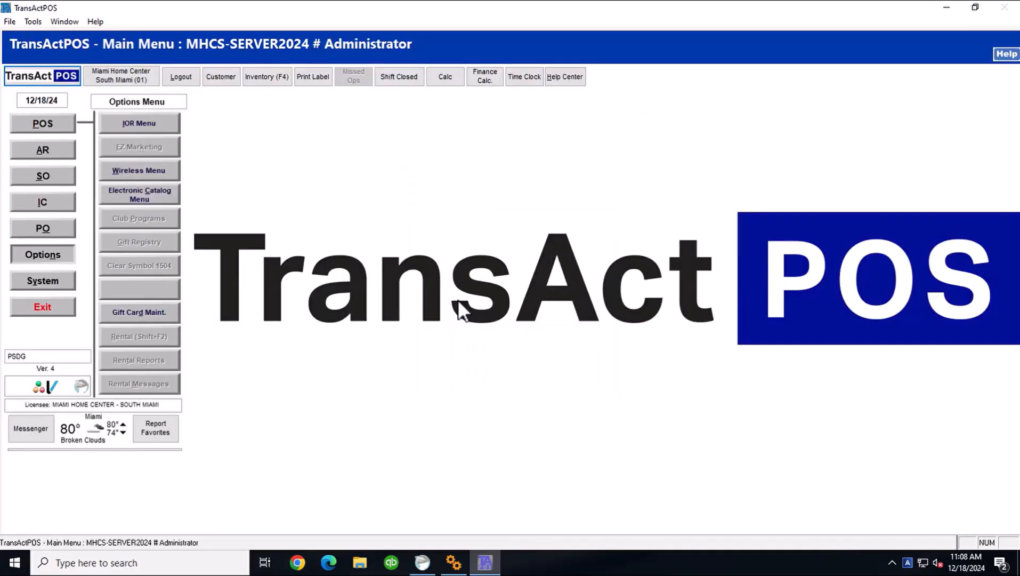
- Open ECatalog Price Control from inventory maintenance, entering the user login ID
left_click(51, 203)
left_click(143, 291)
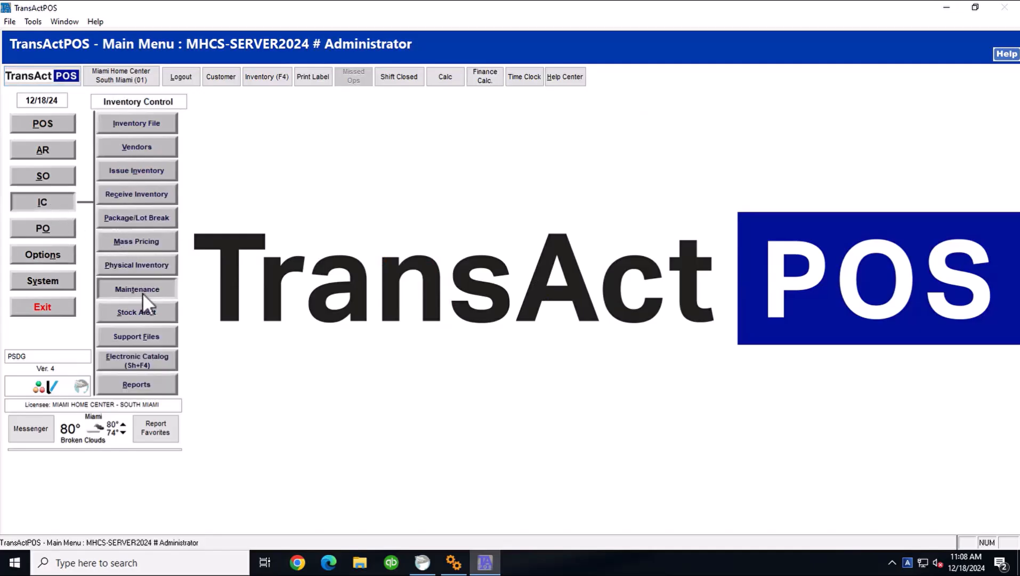
left_click(520, 294)
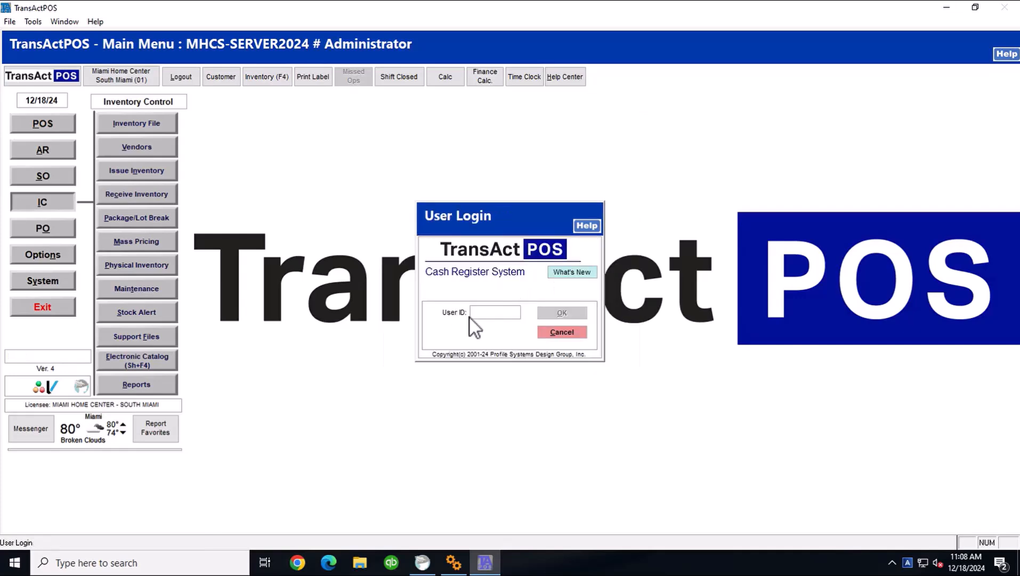
type("***")
key("Return")
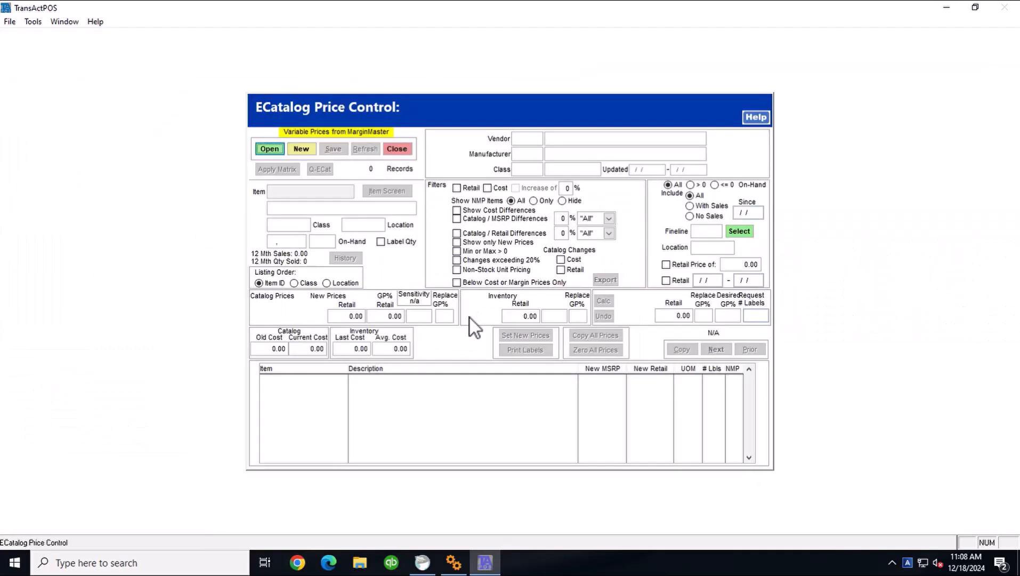
- Start a new price control list, find the primary vendor by the company name "emery" and accept EMERY JENSEN (ORDERS)
left_click(306, 150)
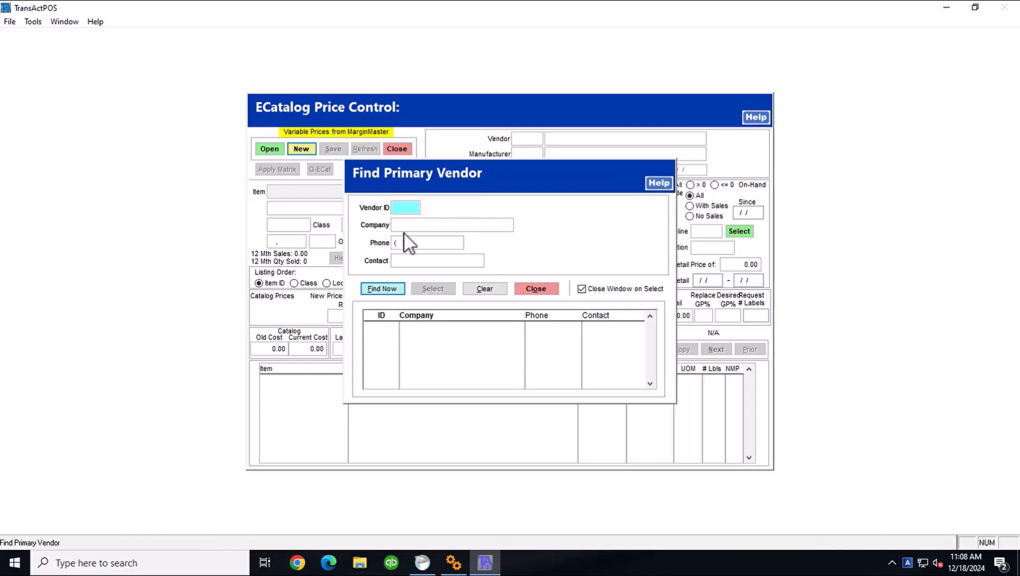
left_click(400, 224)
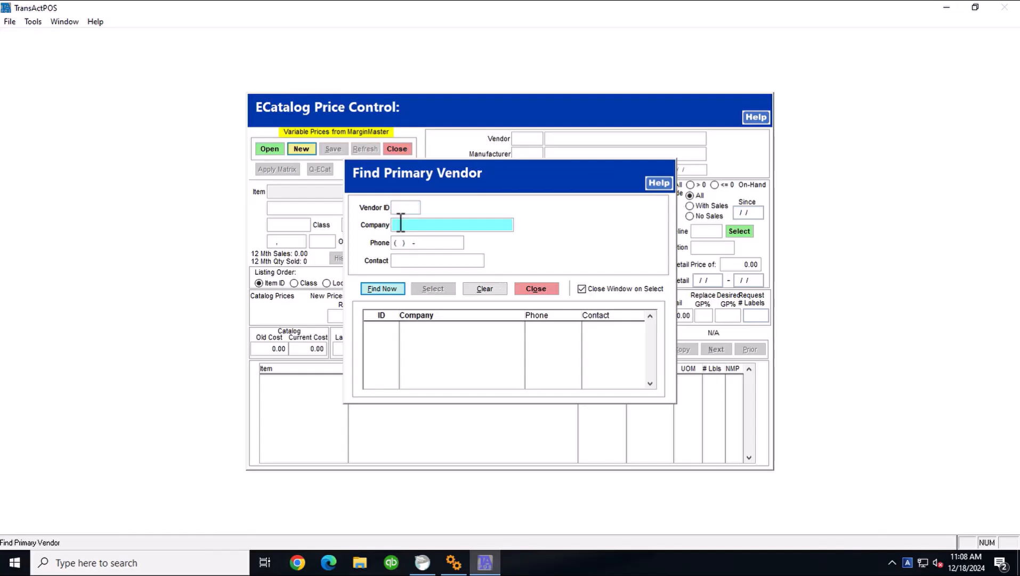
type("emery")
key("Return")
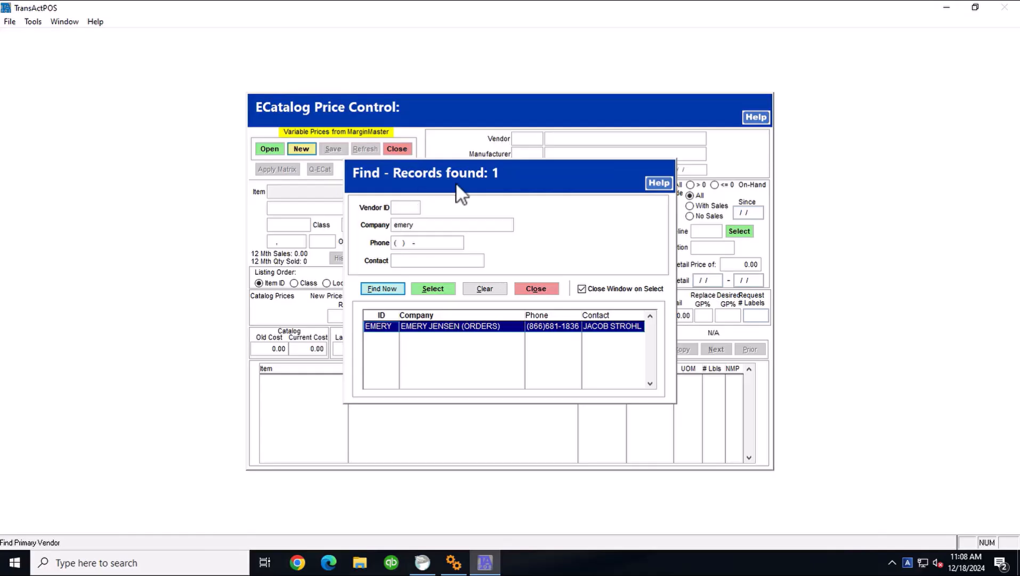
left_click(432, 290)
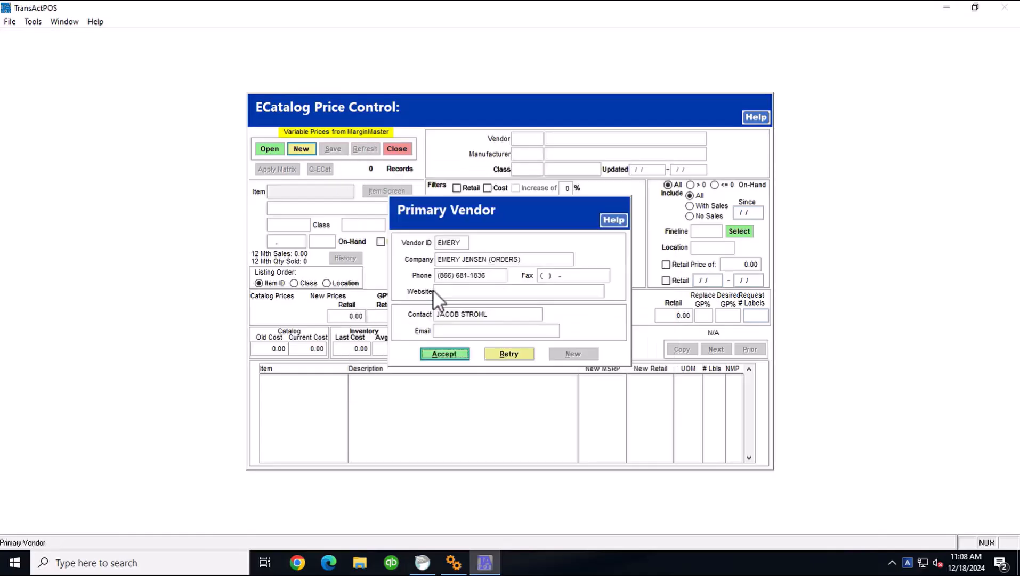
left_click(445, 354)
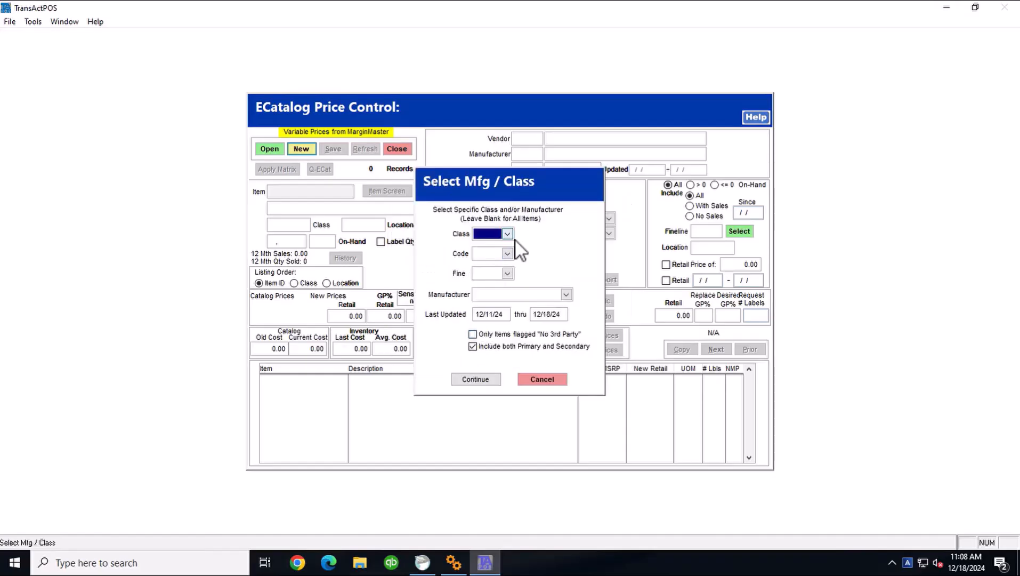
- Limit the price control list to class F and code F59
type("F")
left_click(507, 253)
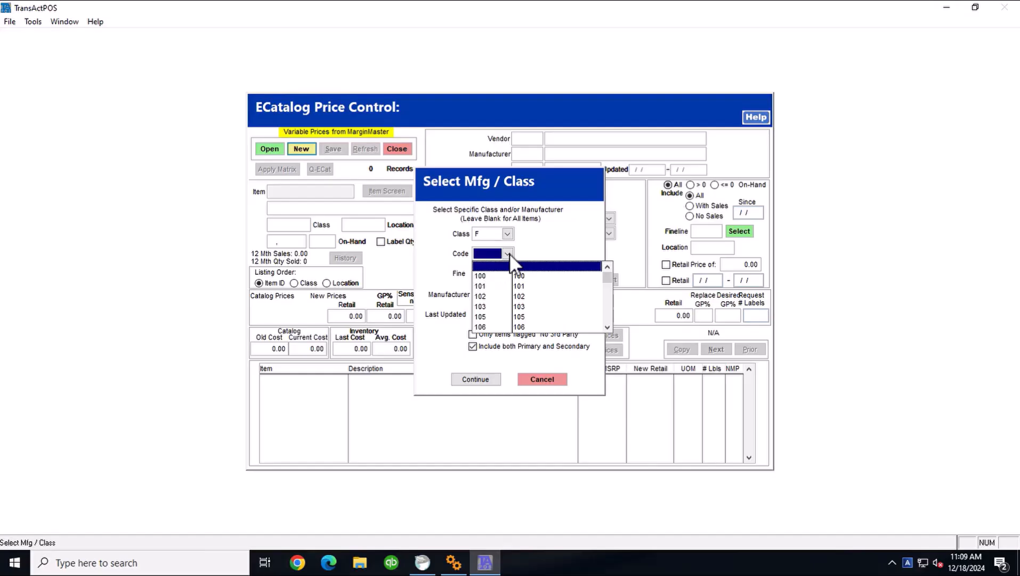
type("F50")
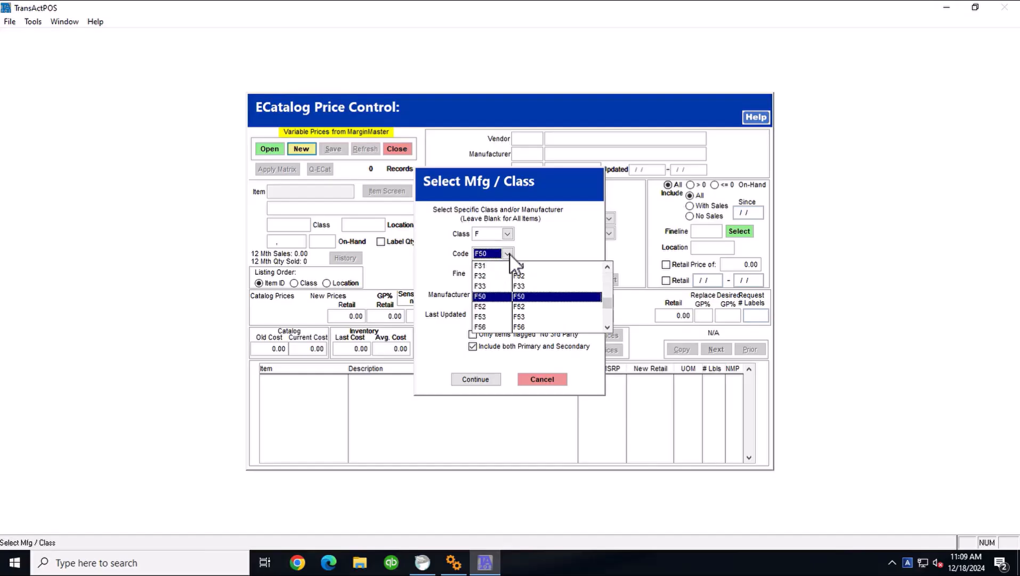
left_click(608, 326)
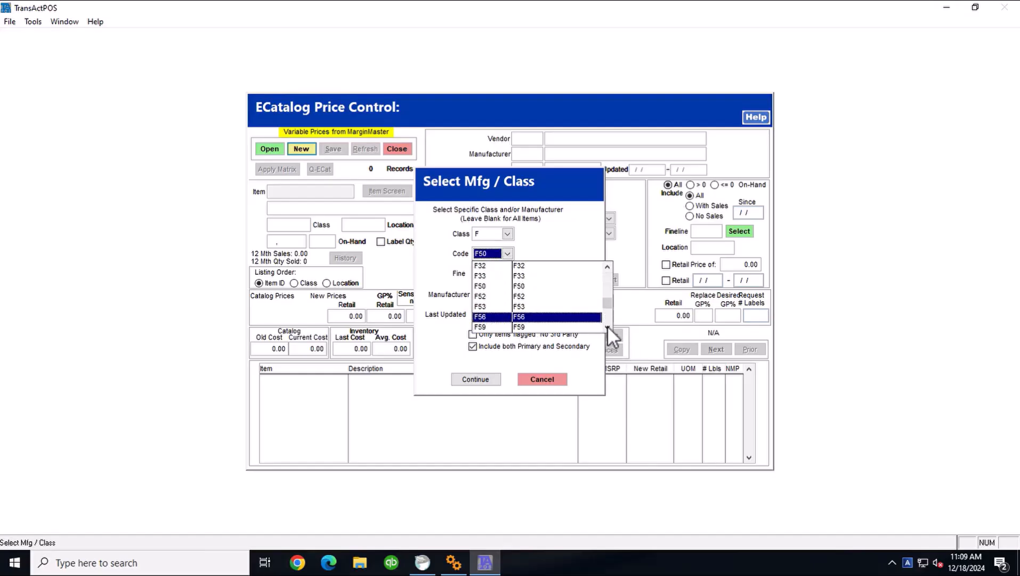
left_click(607, 326)
left_click(607, 327)
left_click(521, 307)
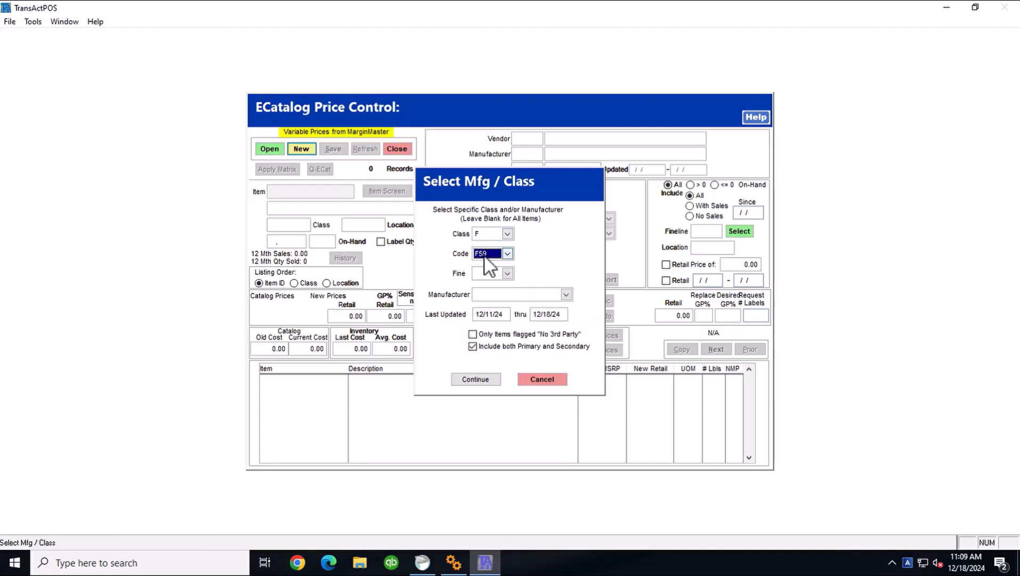
- Set the last-updated start date to 01/01/24, keep both primary and secondary included, and load the items
left_click(490, 315)
type("0101")
left_click(522, 349)
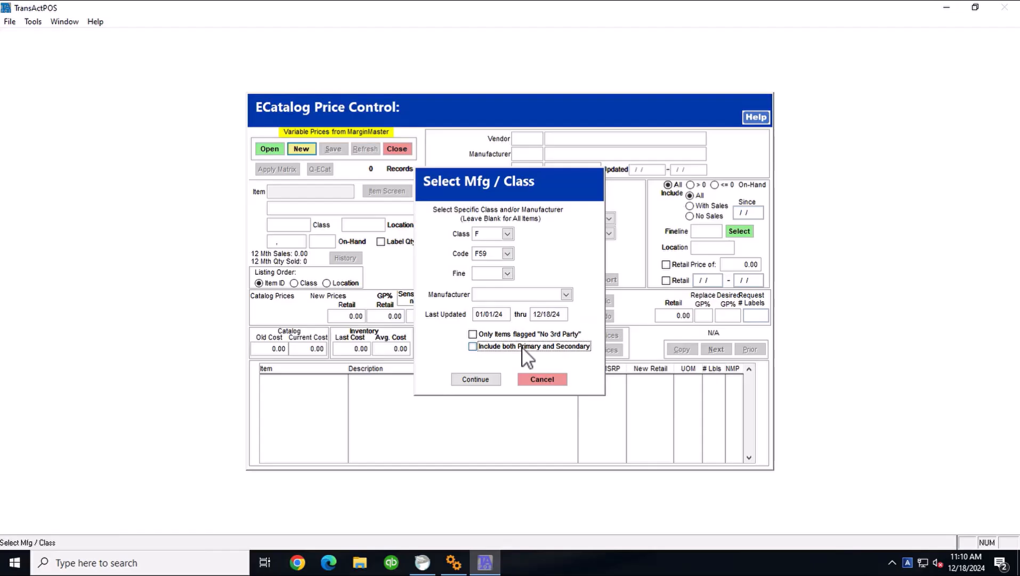
left_click(522, 348)
left_click(484, 380)
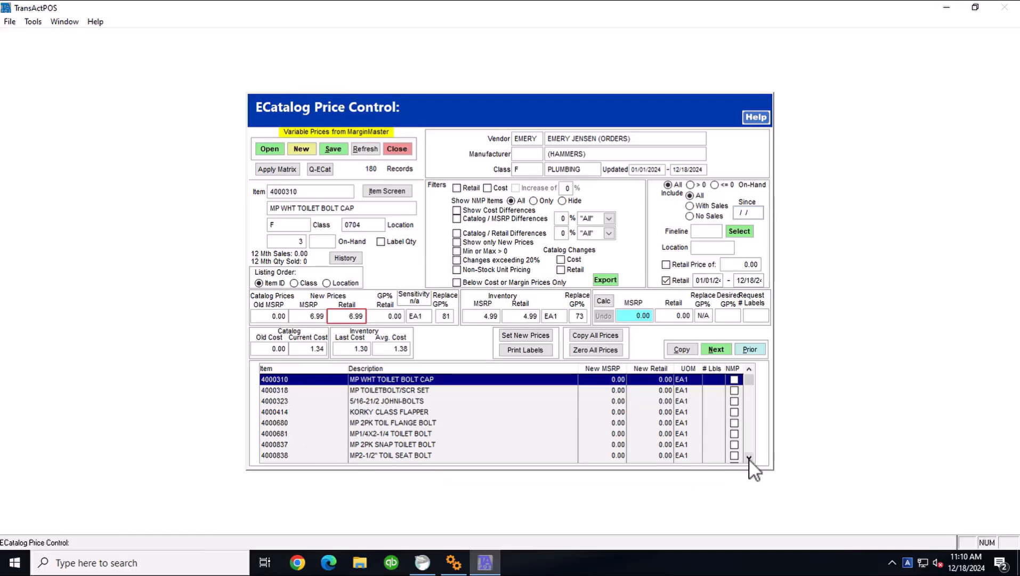
- Locate KORKY HET VALVE (4395158) in the loaded item list and open its inventory item record
scroll(749, 459, "down", 5)
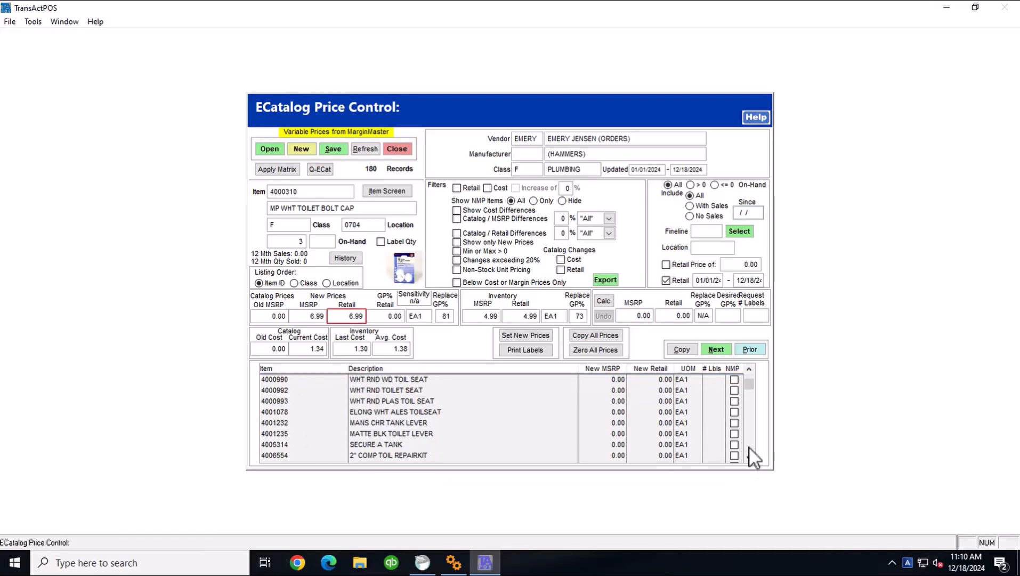
scroll(751, 449, "down", 15)
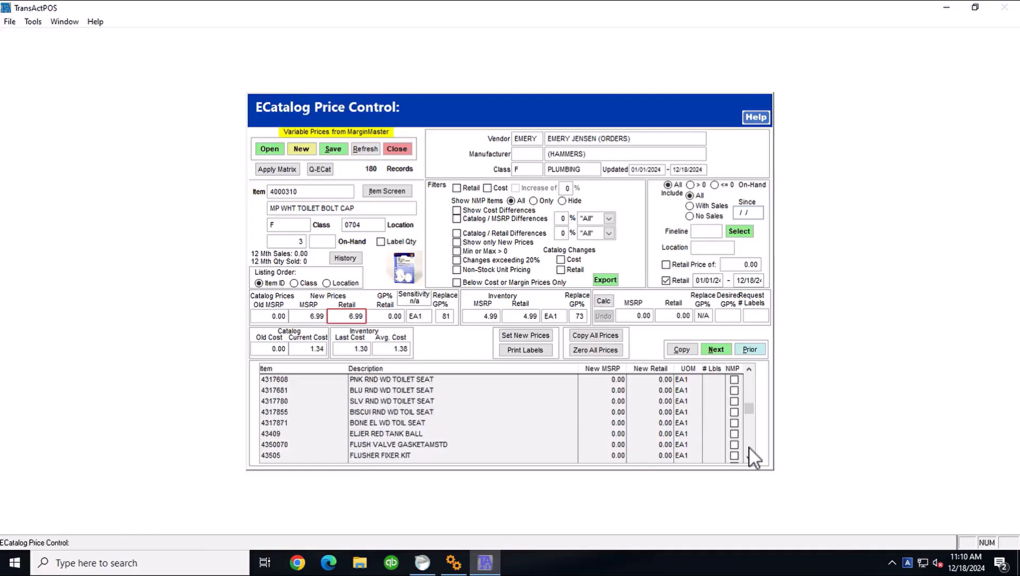
scroll(751, 449, "down", 10)
scroll(754, 457, "down", 5)
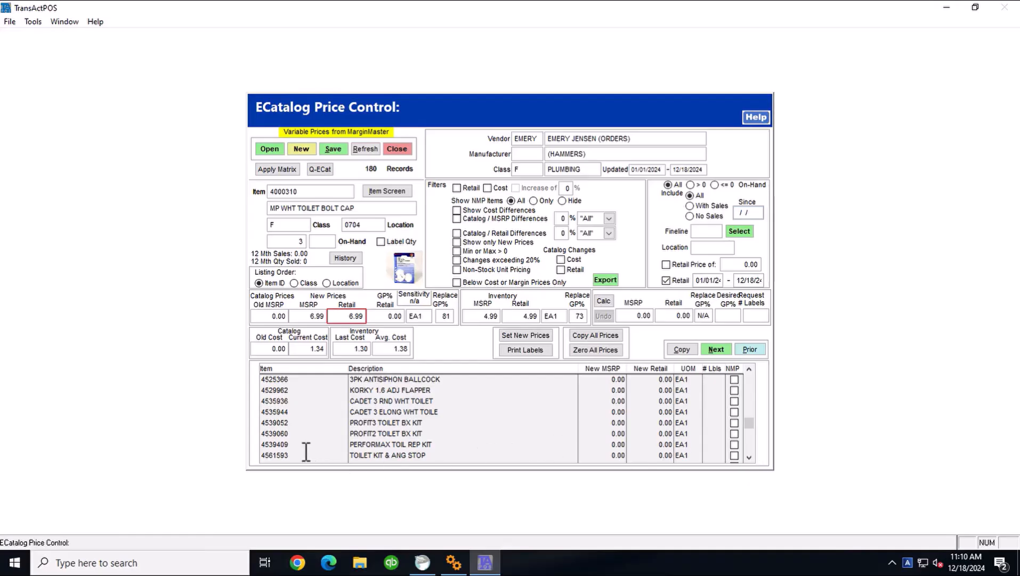
left_click(749, 457)
left_click(749, 458)
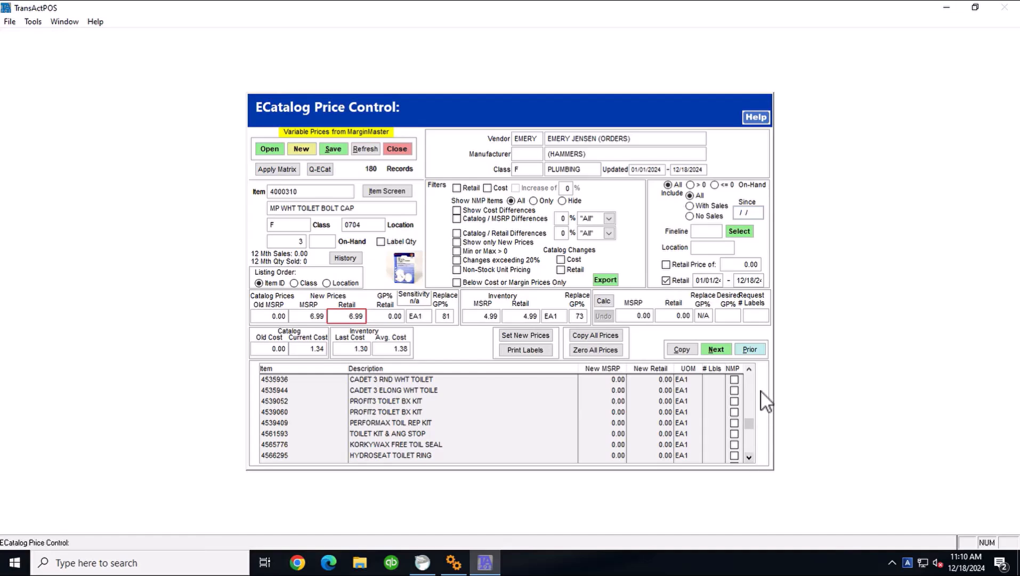
scroll(751, 386, "up", 8)
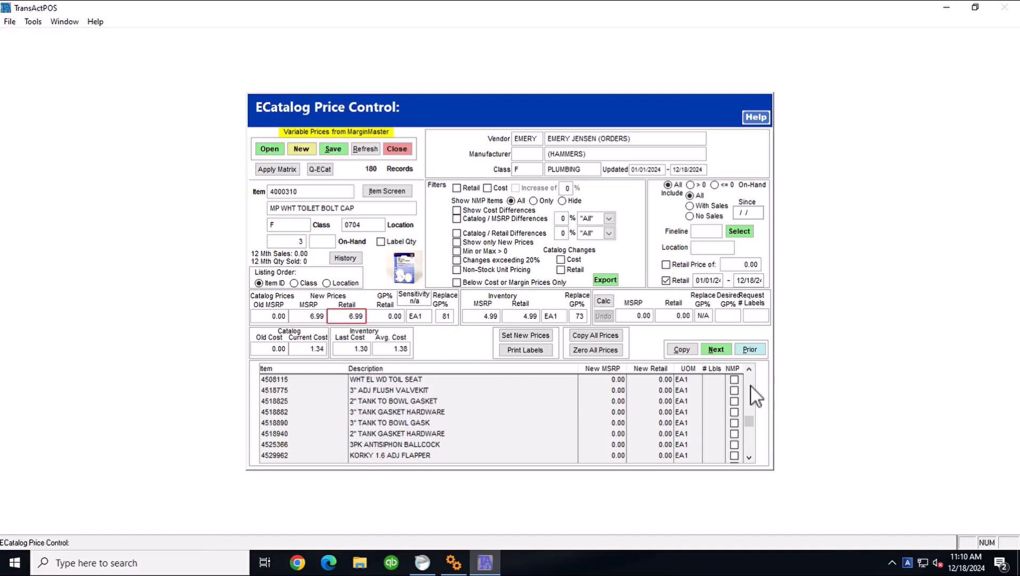
left_click(752, 433)
left_click(752, 436)
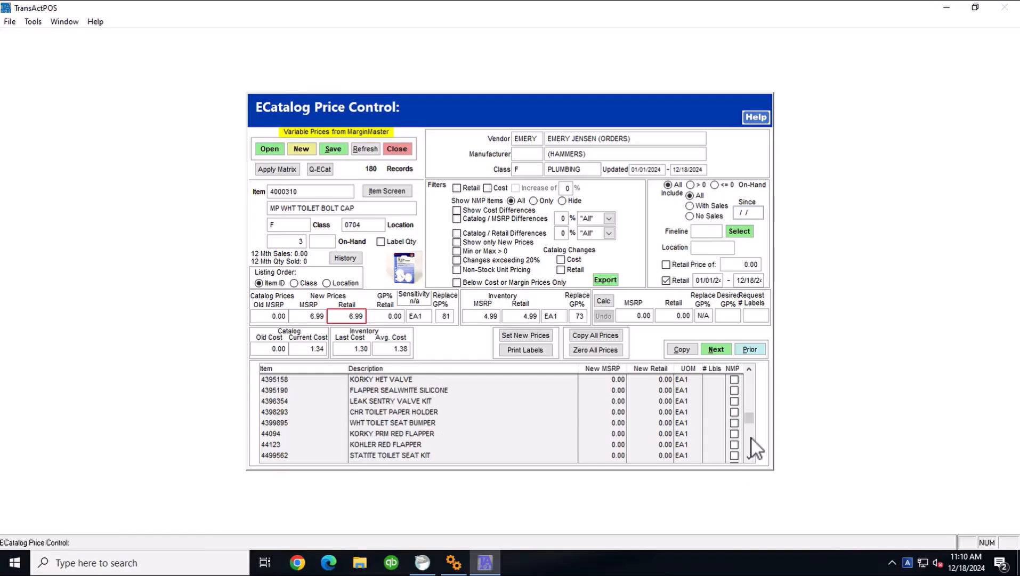
left_click(306, 379)
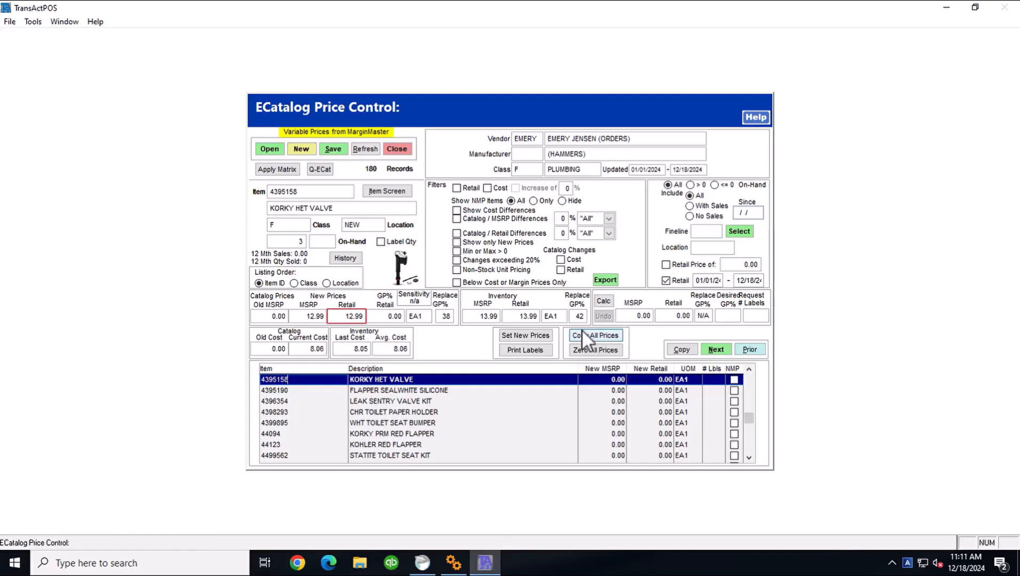
left_click(386, 193)
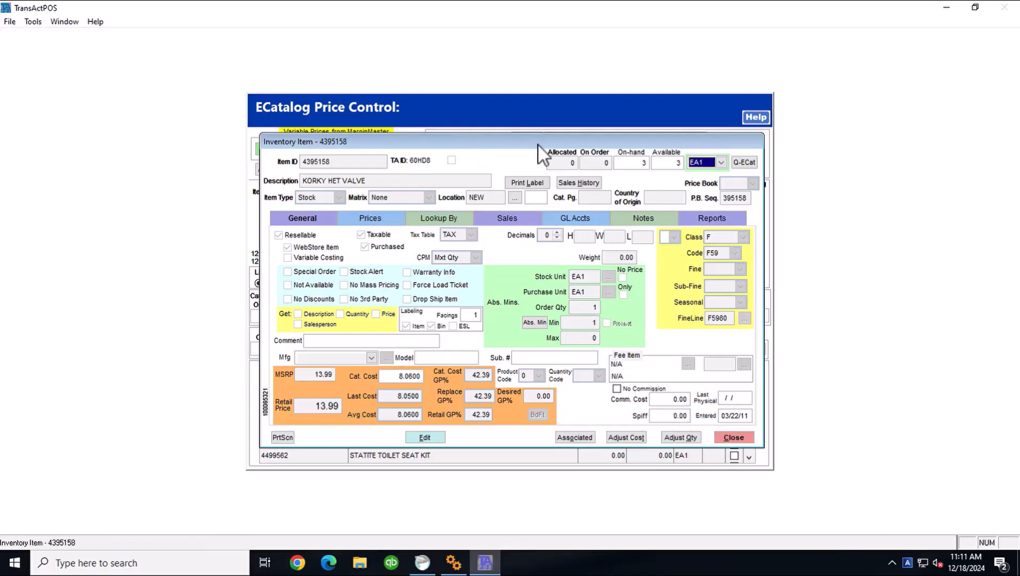
- Close the inventory item record and filter the price control list to items with catalog/retail differences
left_click_drag(538, 146, 569, 157)
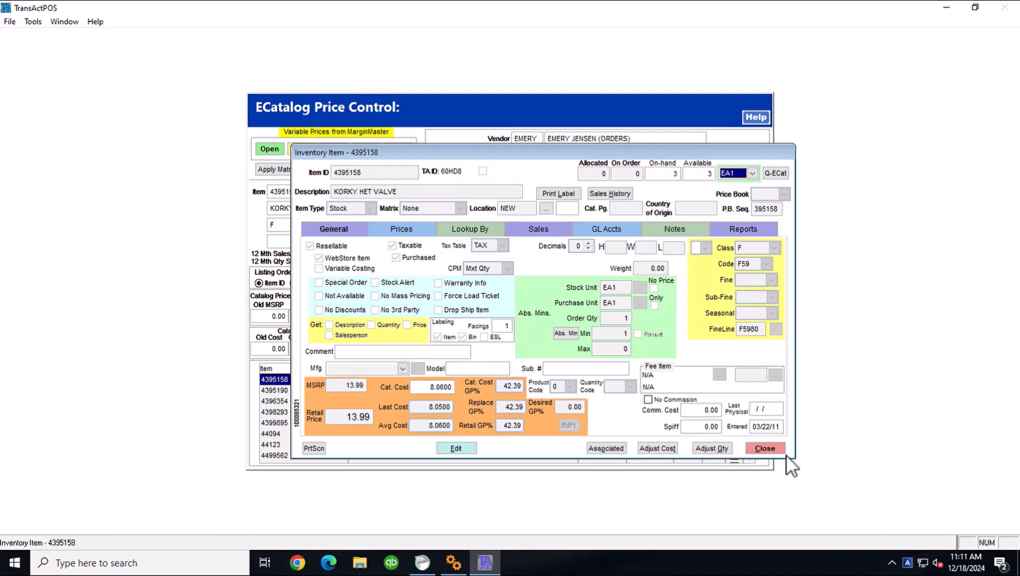
left_click(766, 446)
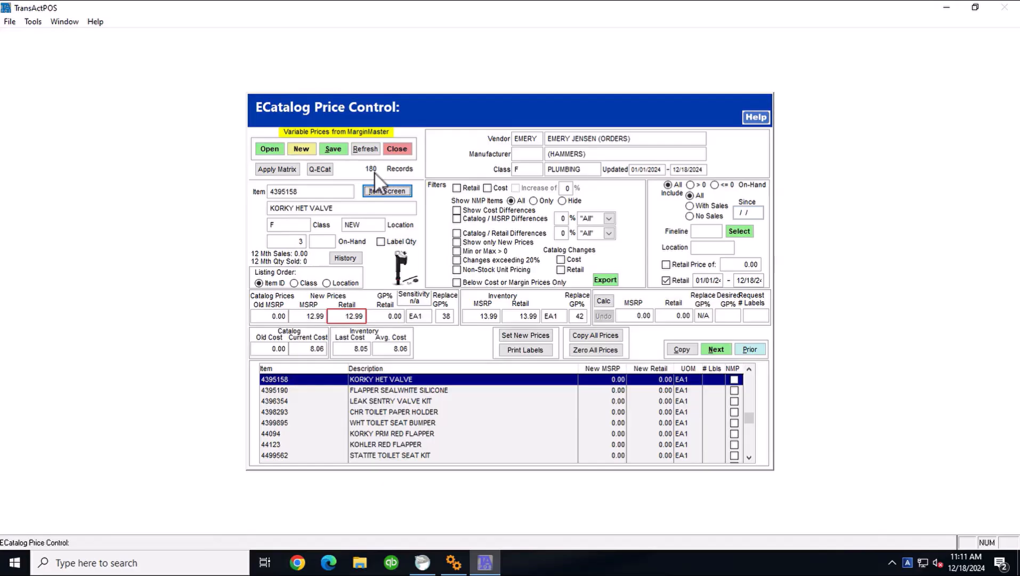
left_click(457, 234)
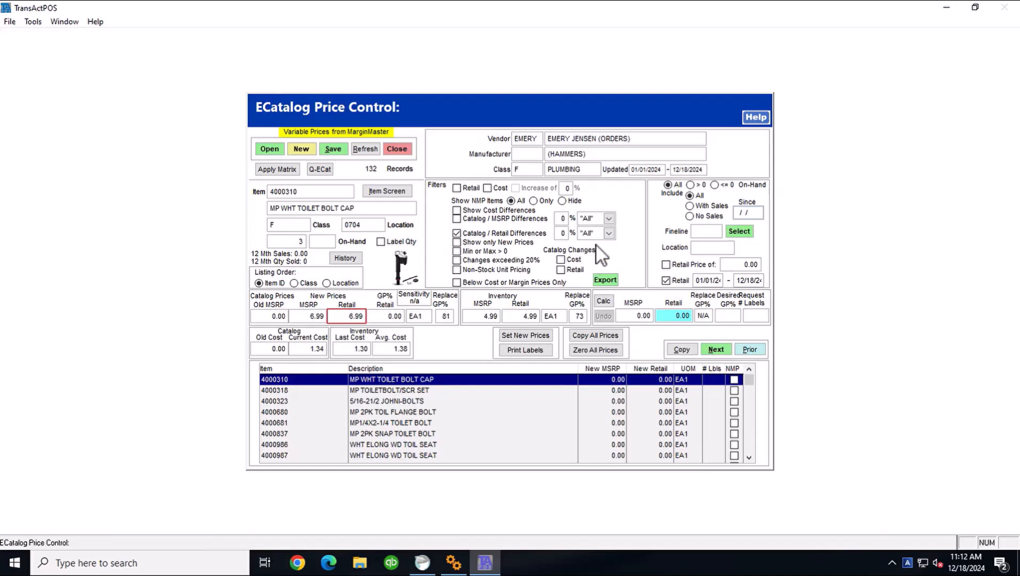
- Review the catalog/retail differences limited to Higher and to Lower, and return that filter to All
left_click(608, 234)
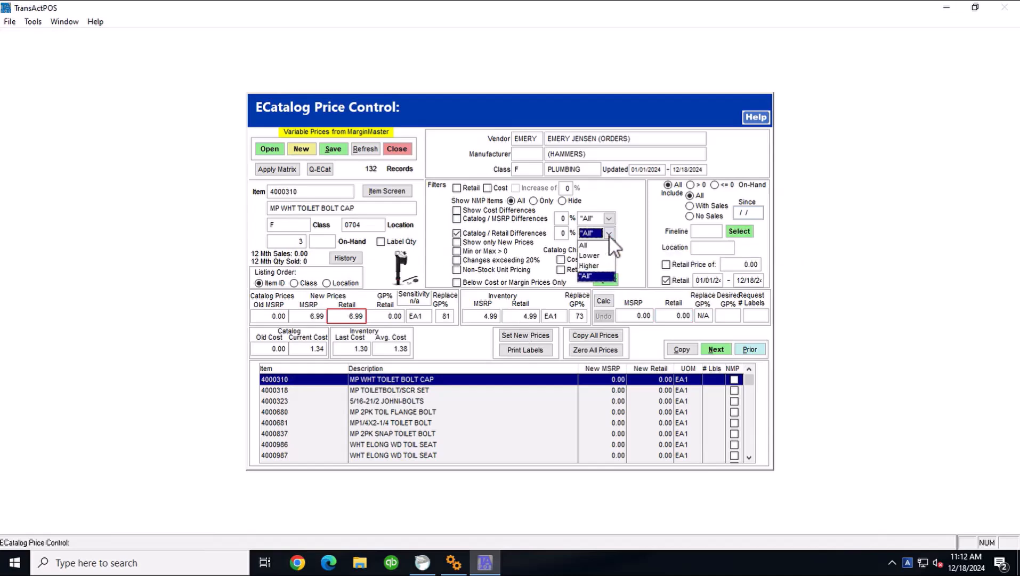
left_click(595, 266)
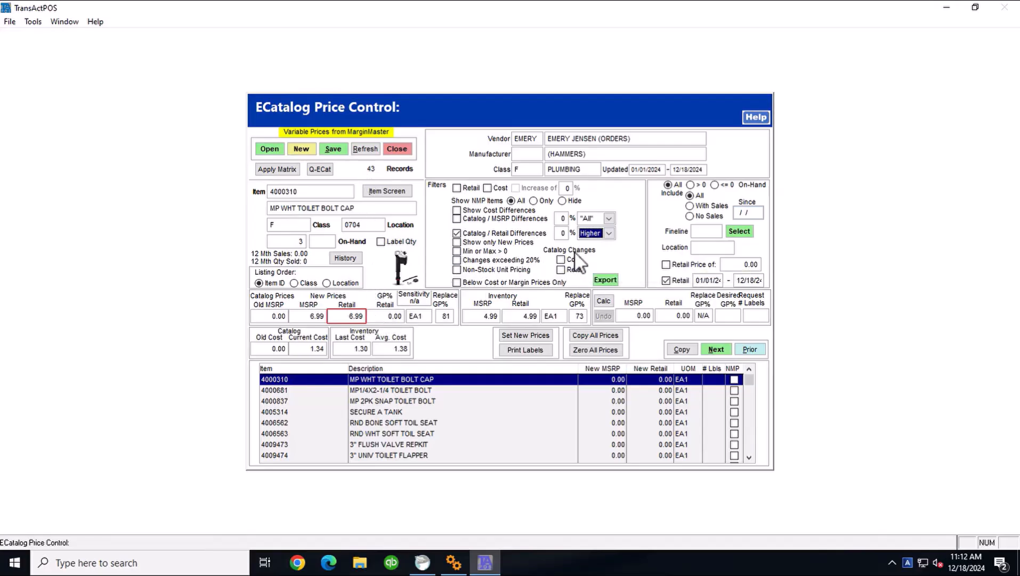
left_click(608, 232)
left_click(590, 255)
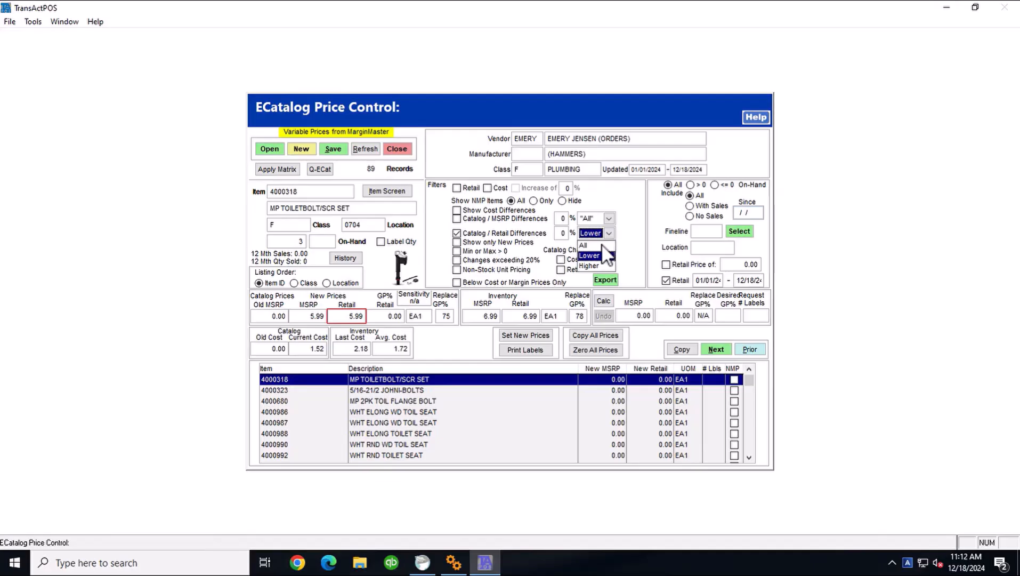
left_click(601, 246)
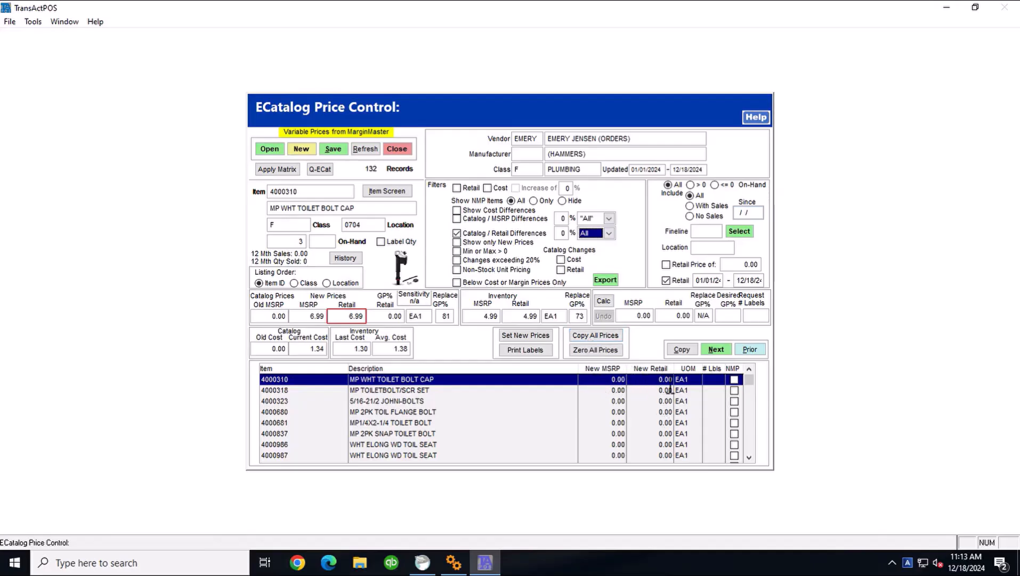
- Copy both MSRP and retail catalog prices to all listed items as new prices, confirming with YES
left_click(597, 335)
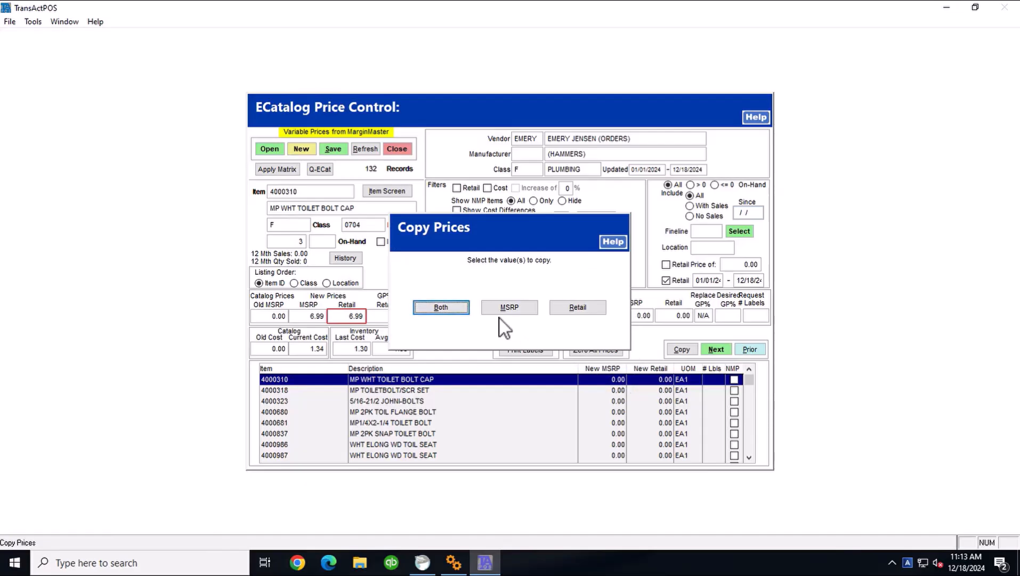
left_click(455, 309)
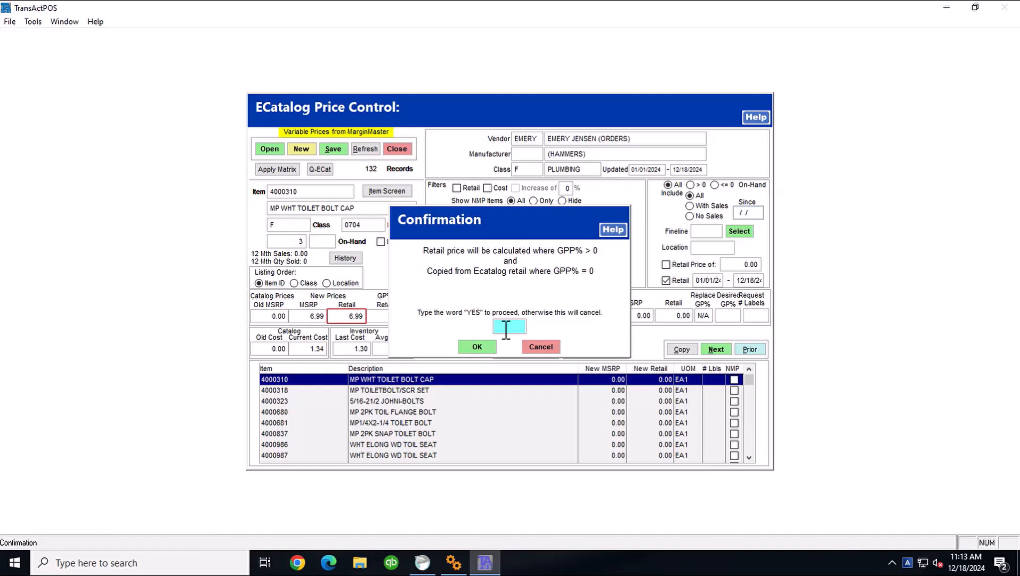
type("YES")
key("Tab")
key("Return")
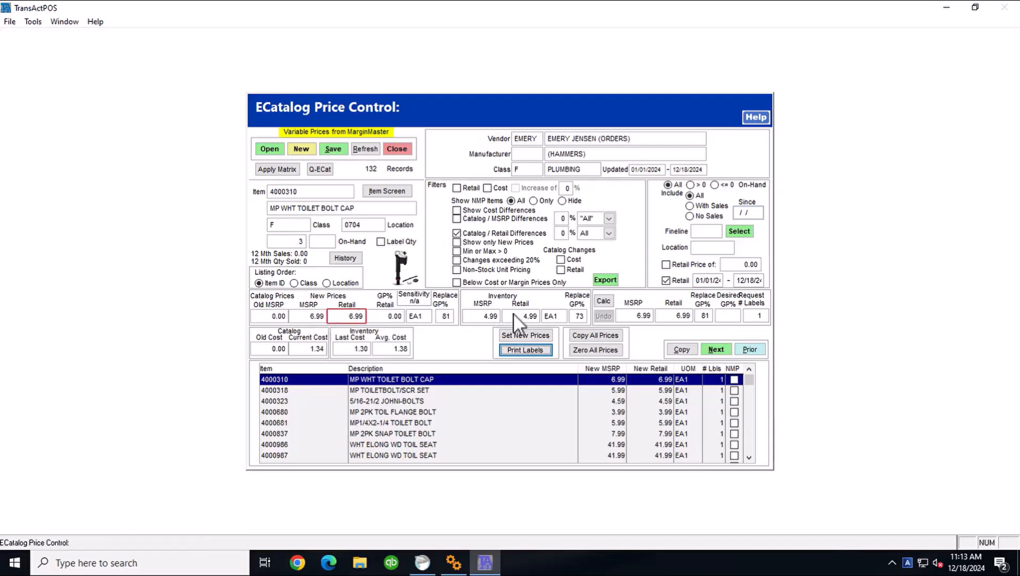
- Check the current prices in the inventory item record of MP WHT TOILET BOLT CAP (4000310) and close it
left_click(486, 380)
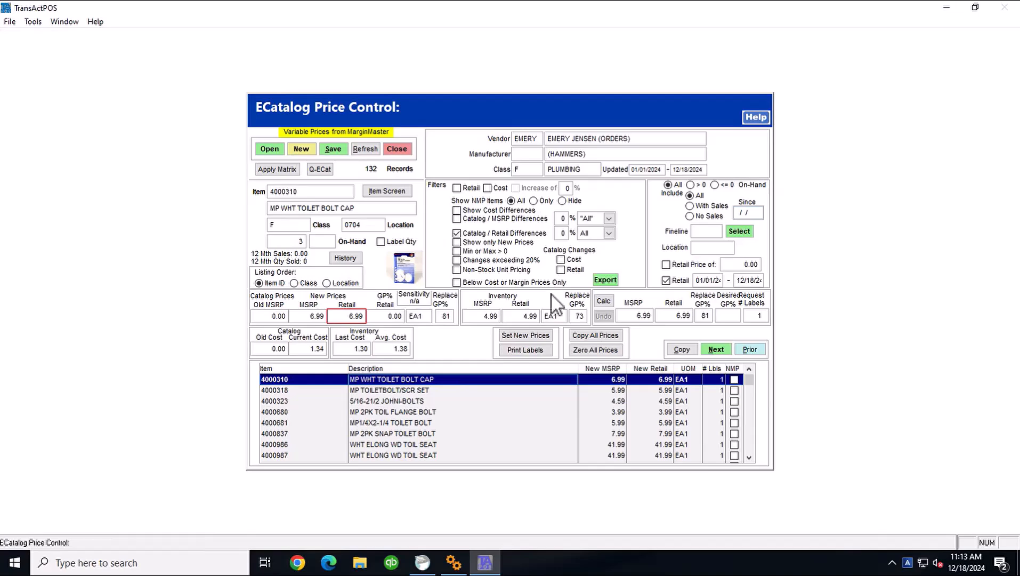
left_click(384, 190)
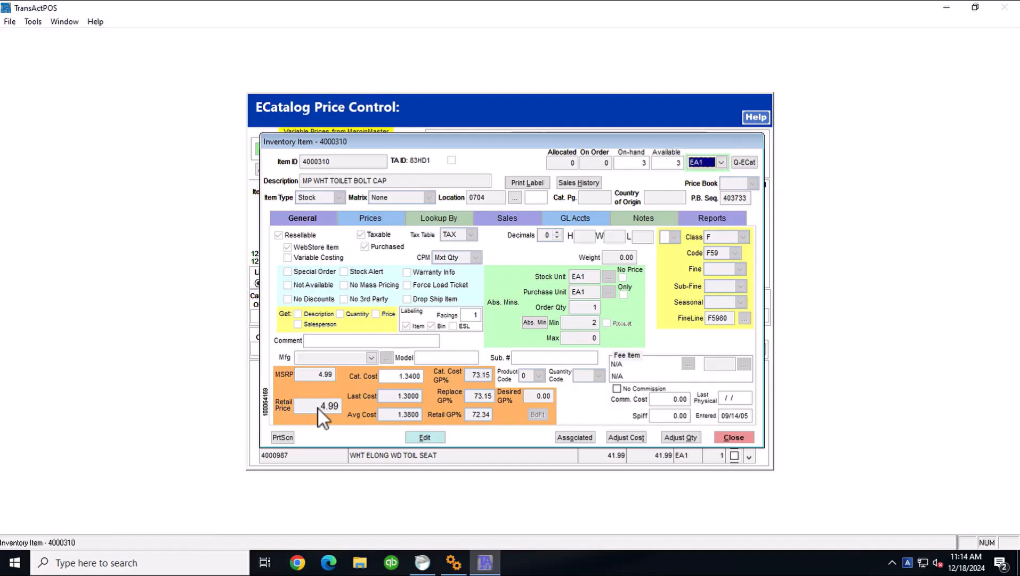
left_click(730, 437)
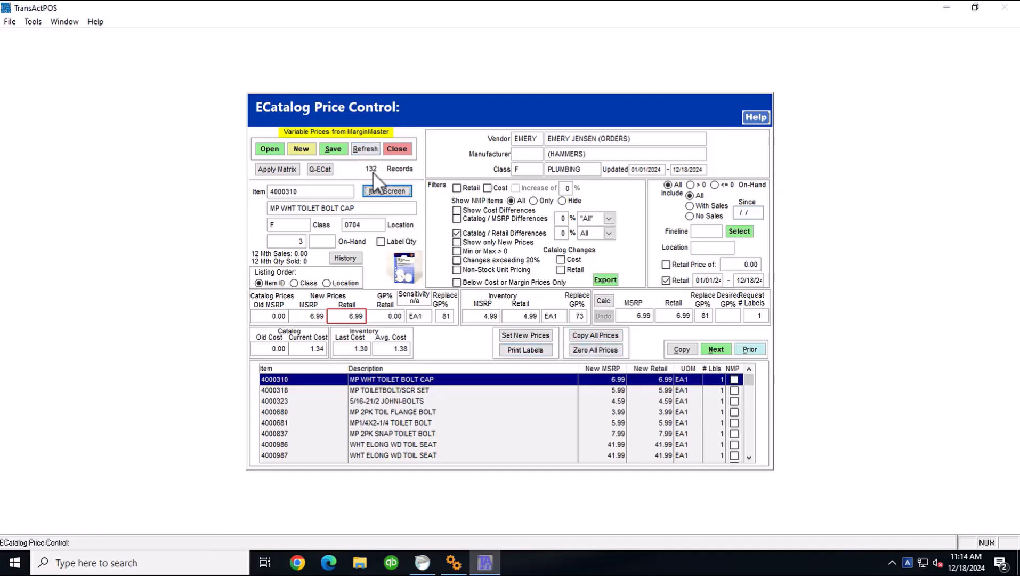
- Start printing on-hand bin labels only for items on hand or on order, confirming with YES the prices below minimum margin
left_click(533, 351)
left_click(528, 311)
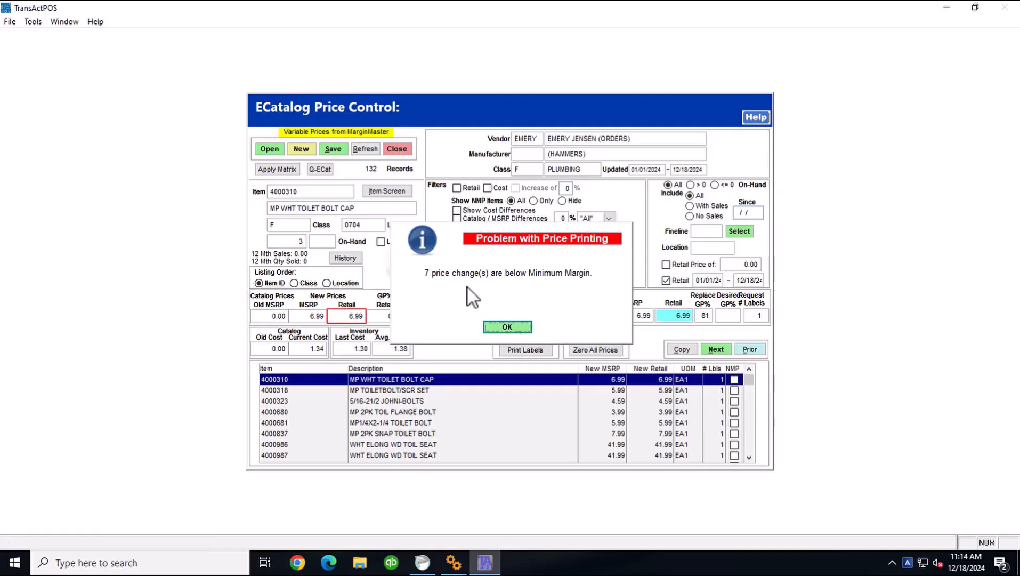
left_click(507, 327)
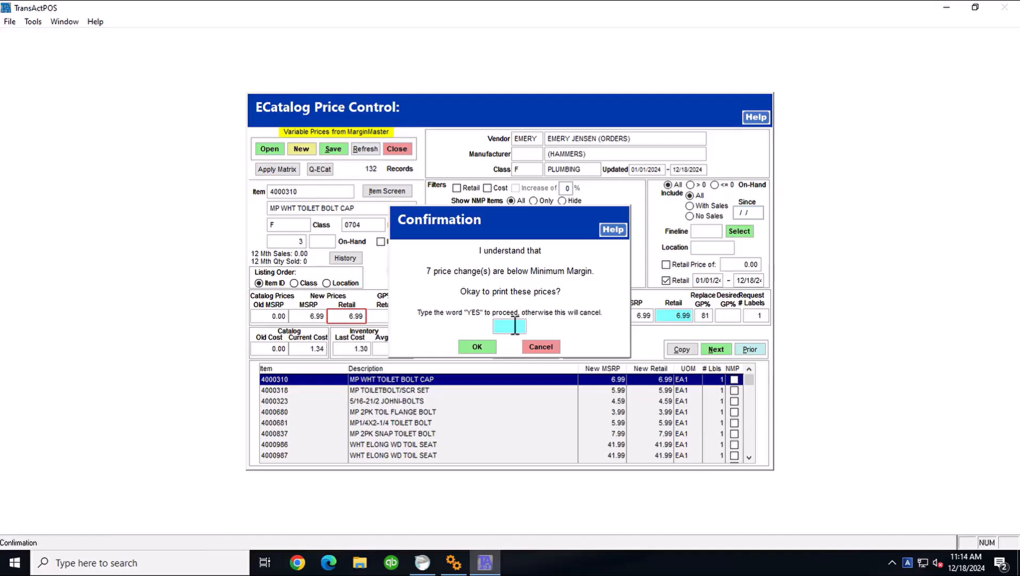
type("YES")
key("Tab")
key("Return")
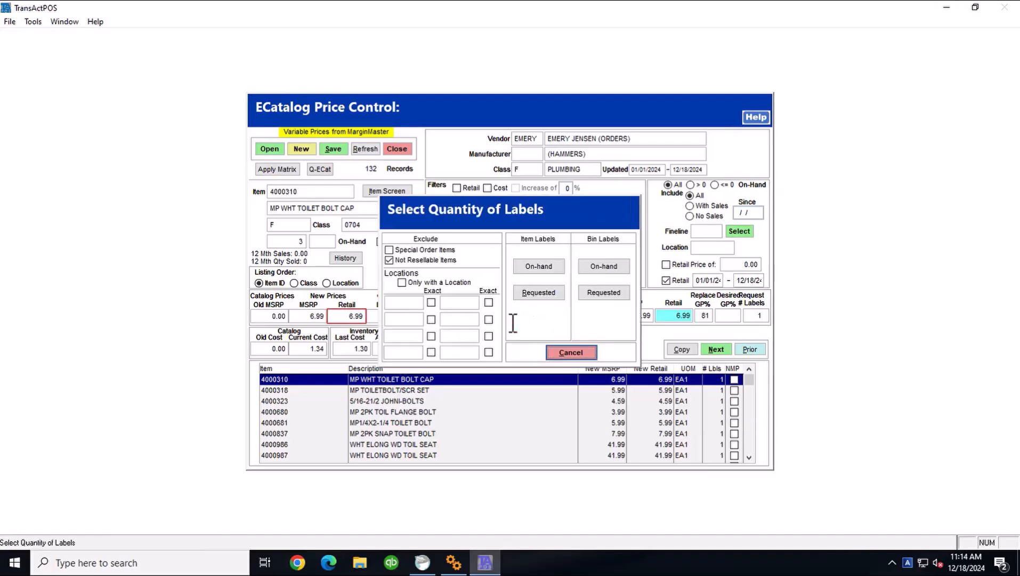
left_click(611, 269)
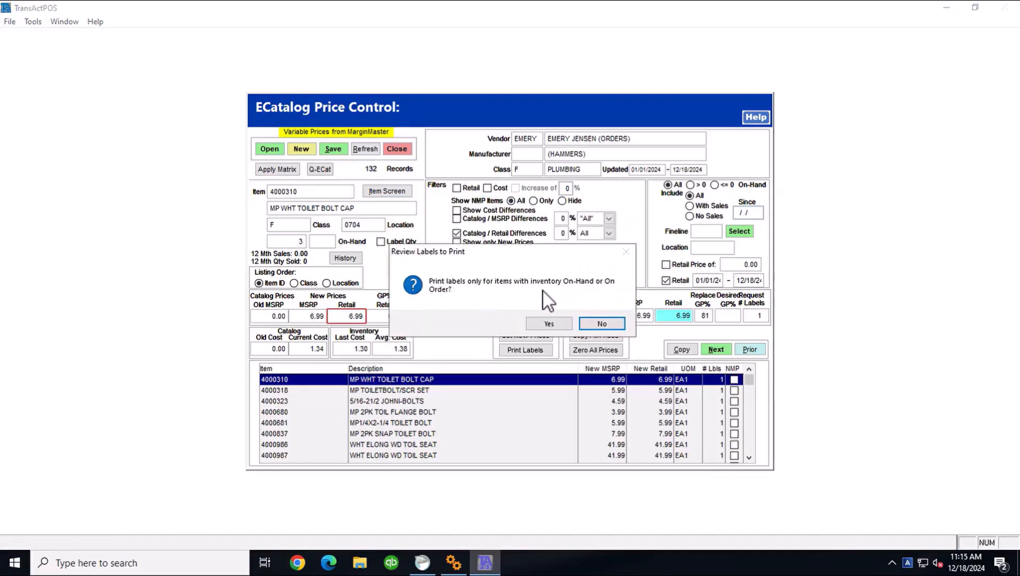
left_click(555, 324)
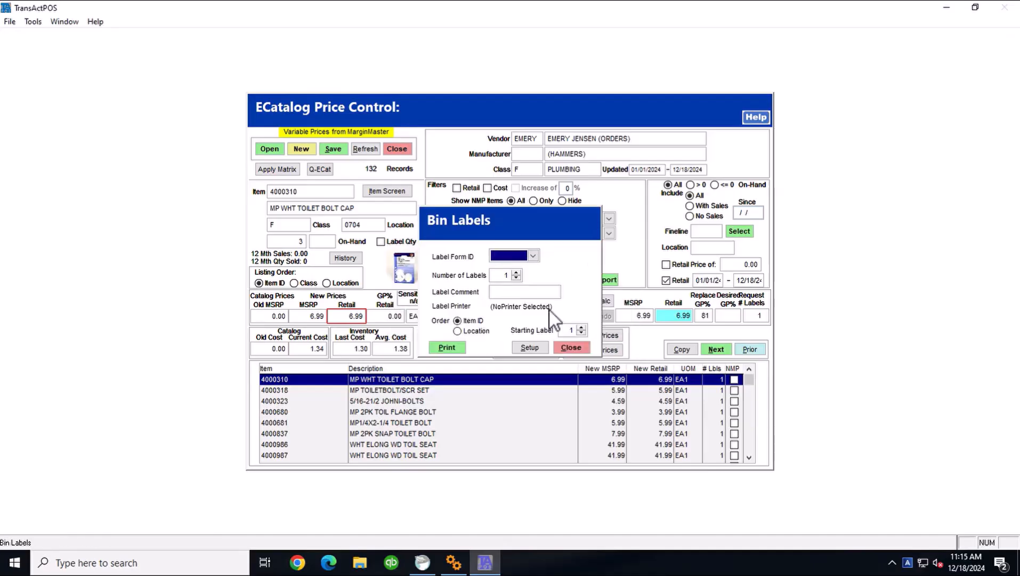
- Set the bin labels to use label form BIN and the Zebra ZD411 printer
left_click(533, 256)
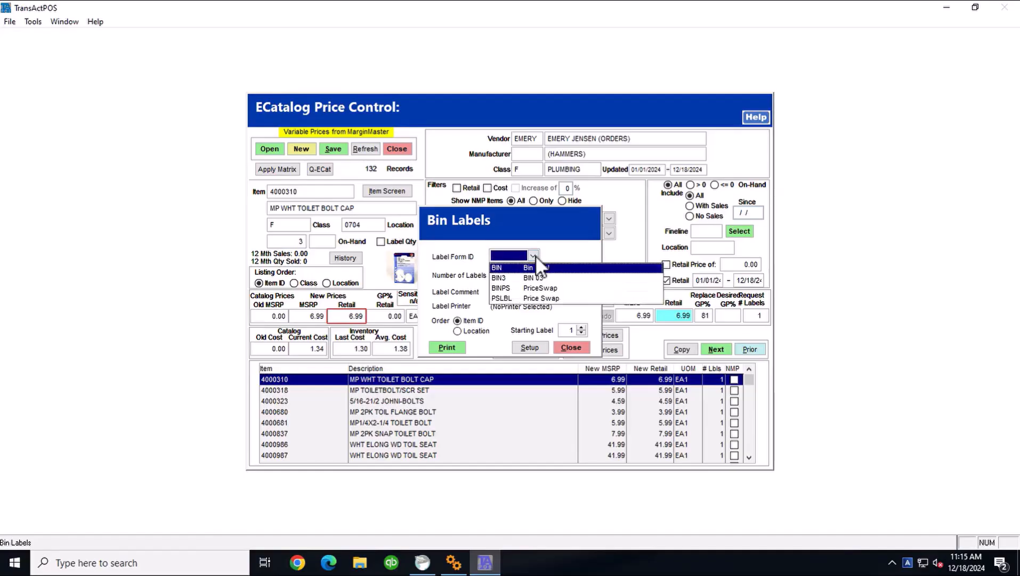
left_click(533, 268)
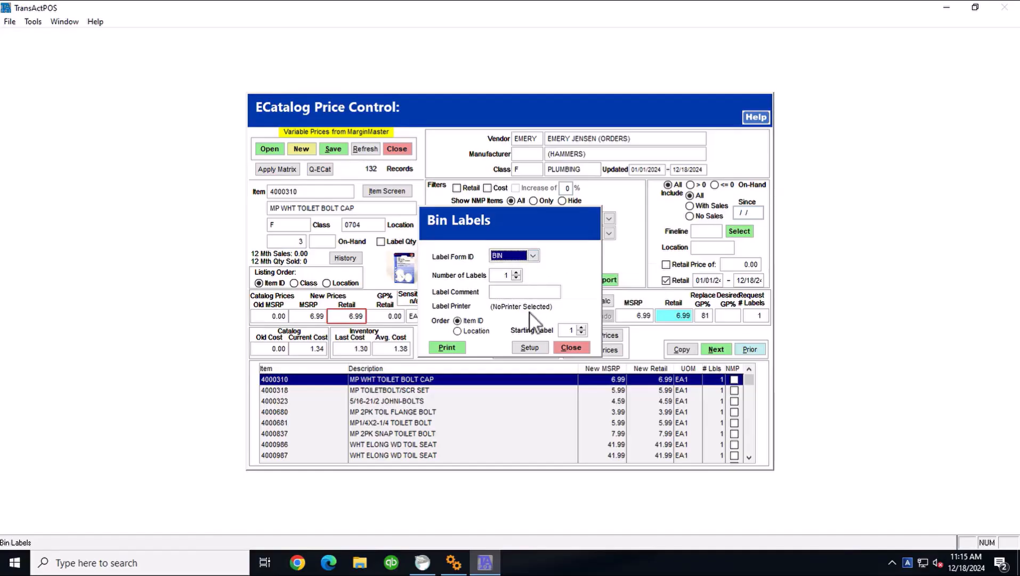
left_click(529, 349)
left_click(148, 103)
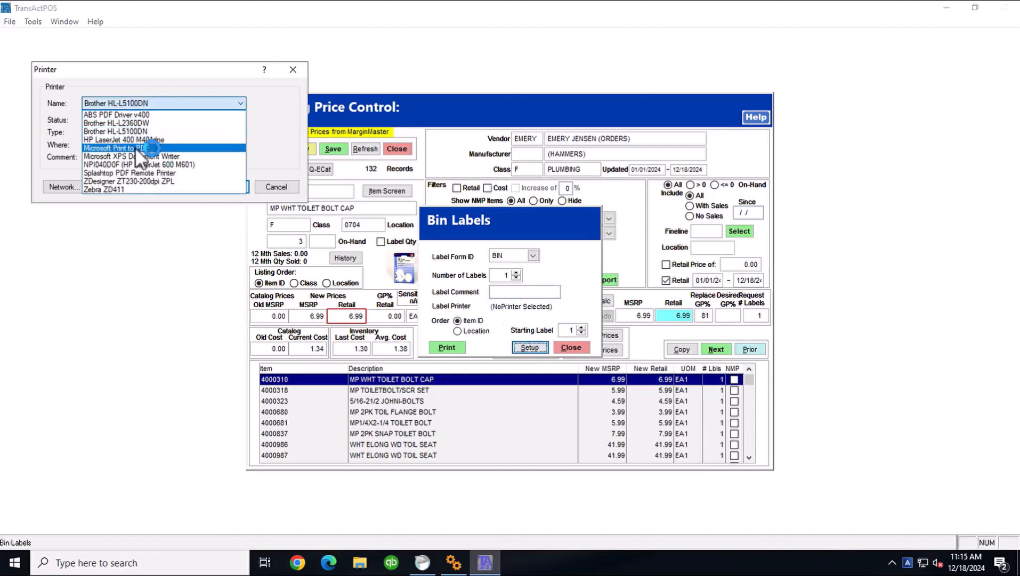
left_click(118, 189)
left_click(240, 189)
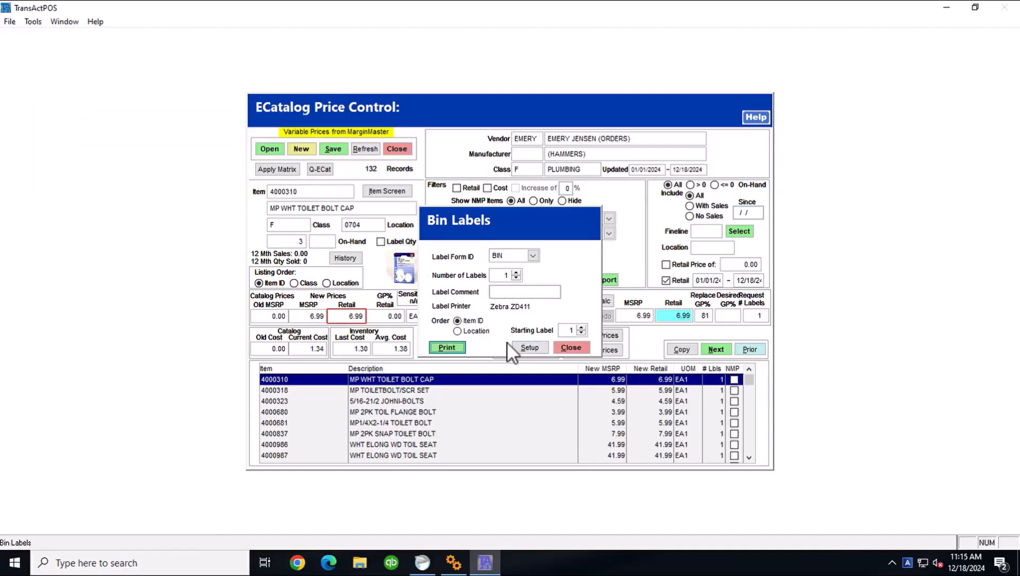
- Print the bin labels, close the label dialog and zero the label quantity for the printed labels
left_click(456, 347)
left_click(569, 347)
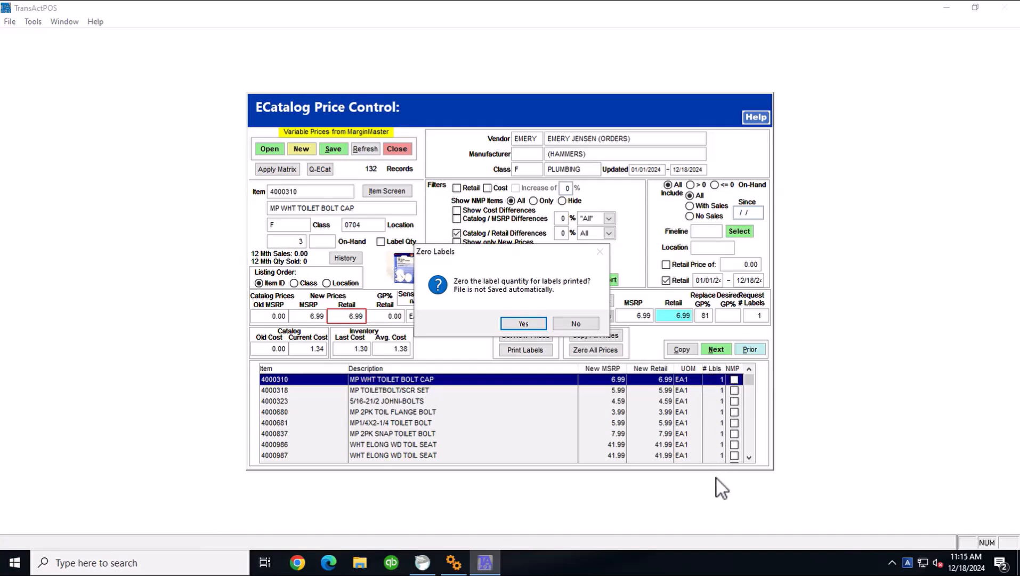
left_click(523, 324)
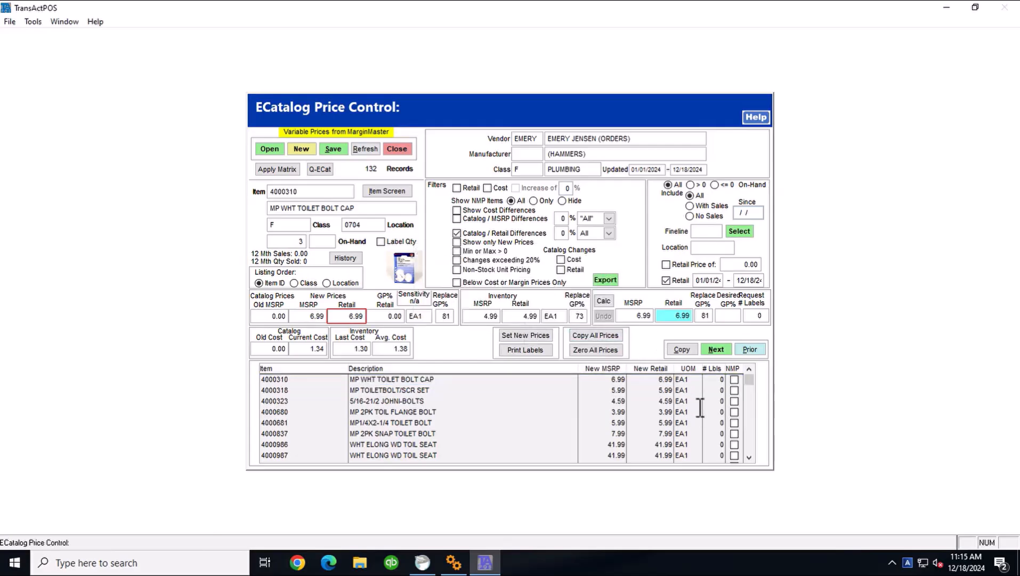
- Start setting the new prices, confirming with YES both the change and the prices below minimum margin
left_click(520, 334)
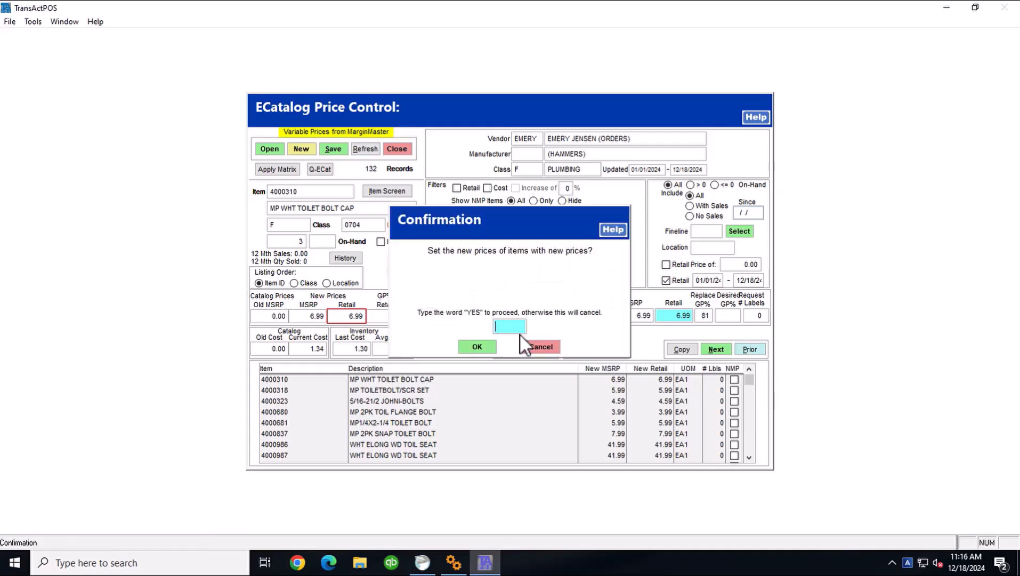
type("YES")
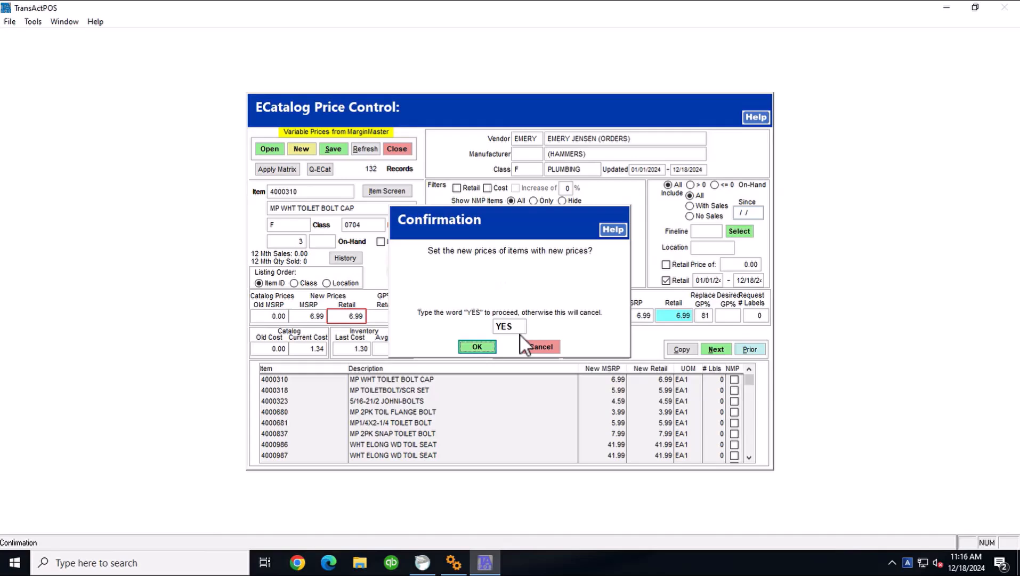
left_click(477, 347)
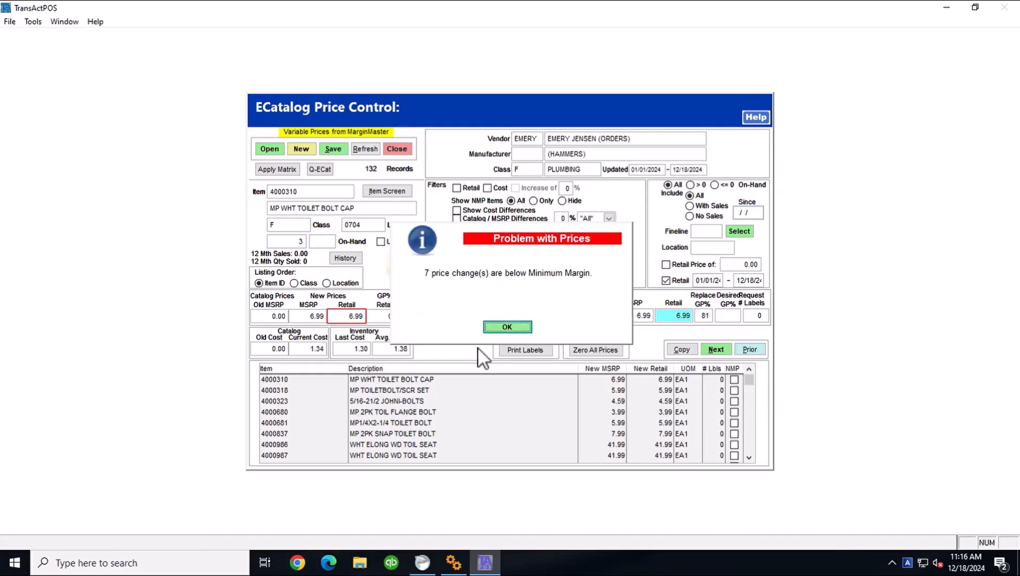
left_click(509, 328)
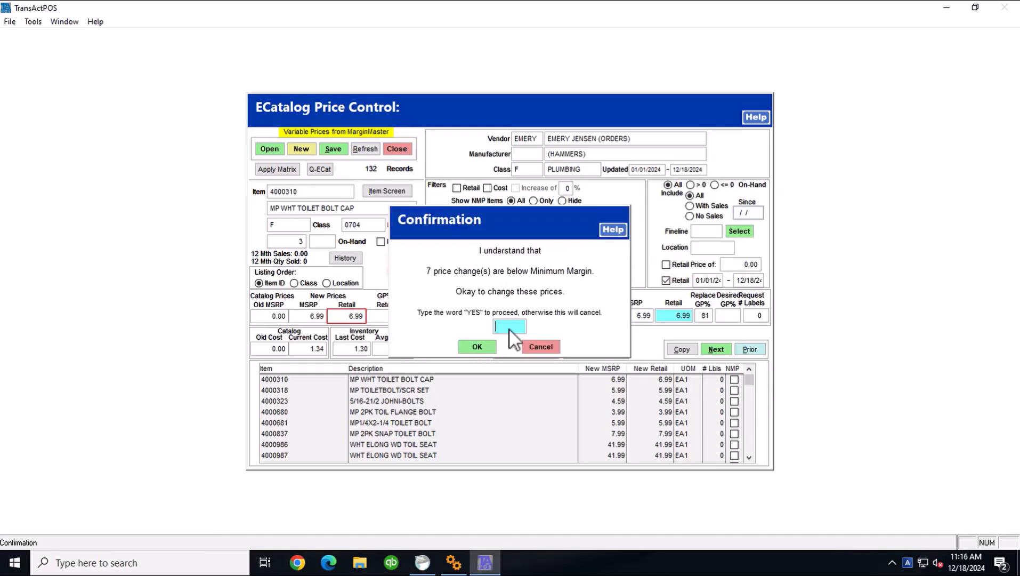
type("YES")
left_click(476, 348)
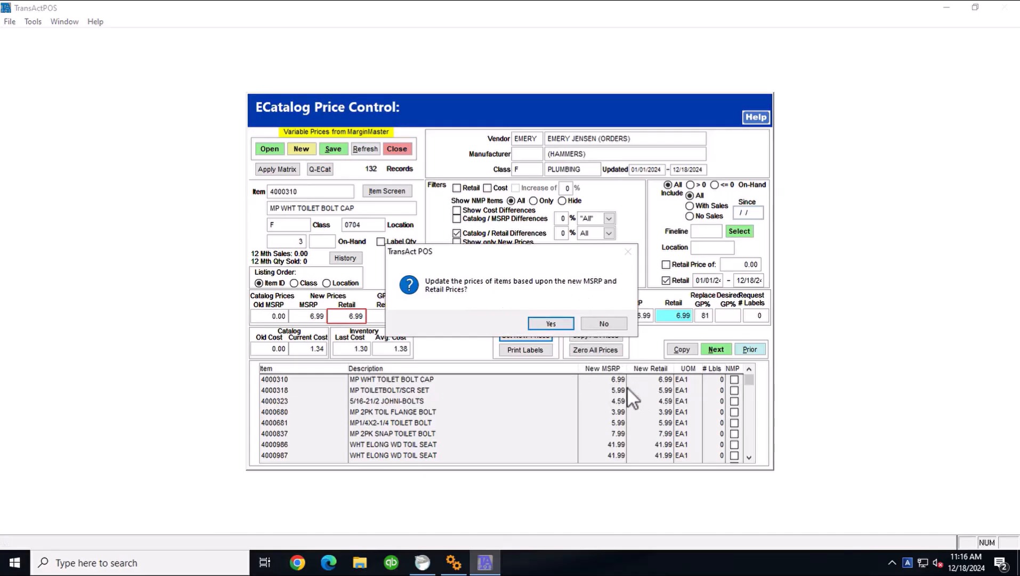
- Update item prices from the new MSRP and retail prices, confirming with YES the update and the changes exceeding 20%
left_click_drag(512, 251, 518, 197)
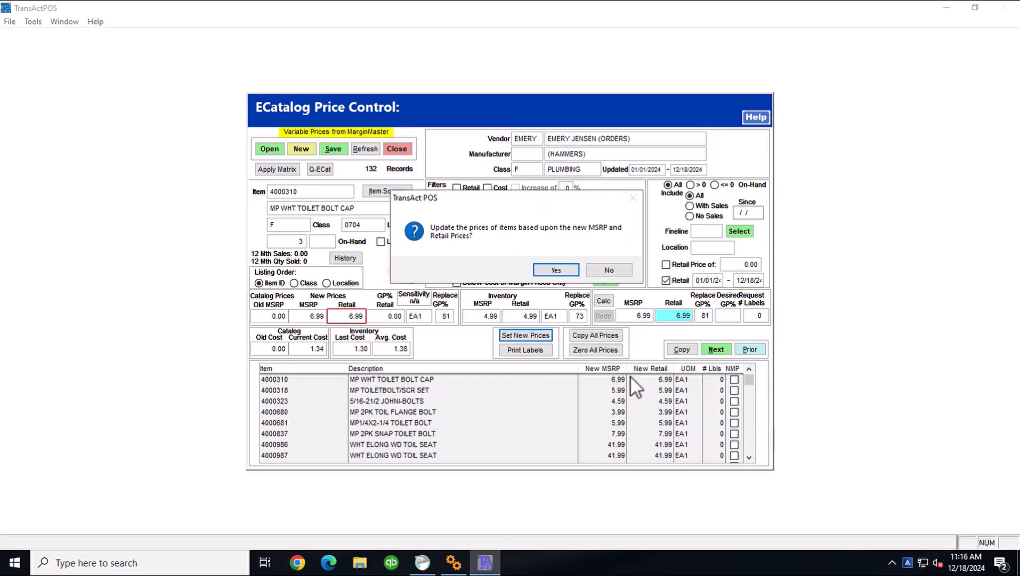
left_click(560, 270)
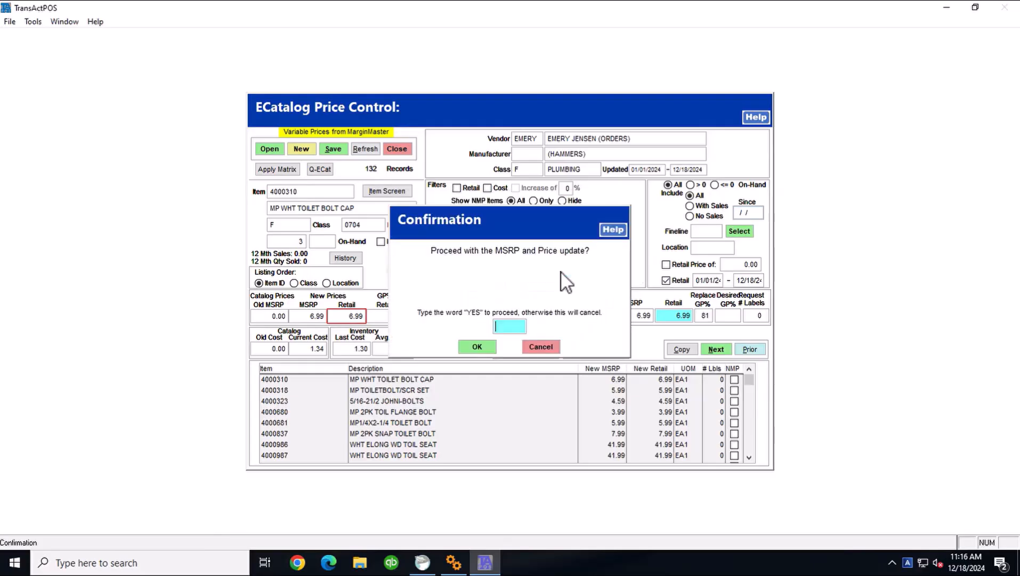
type("YES")
left_click(476, 347)
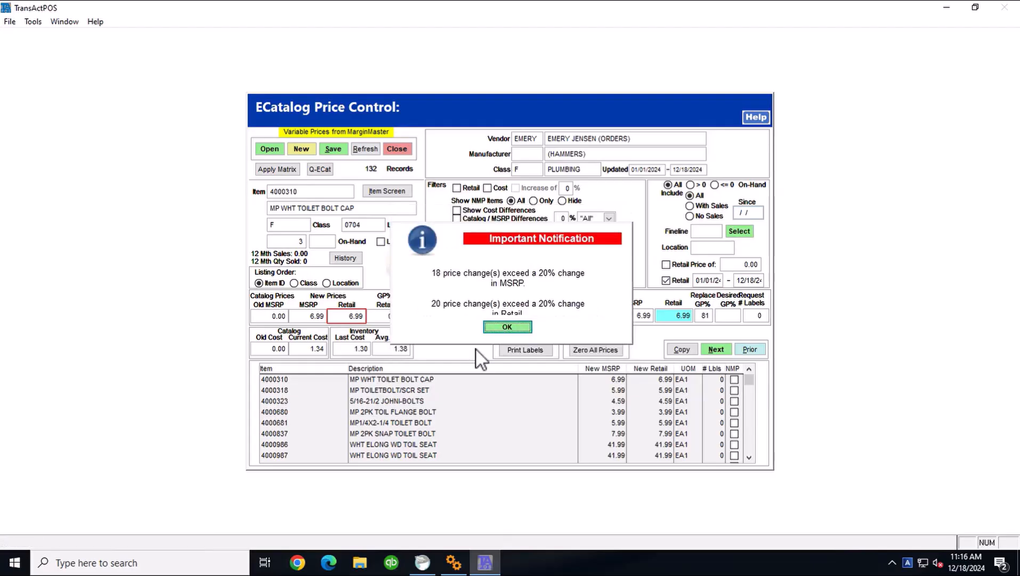
left_click(507, 327)
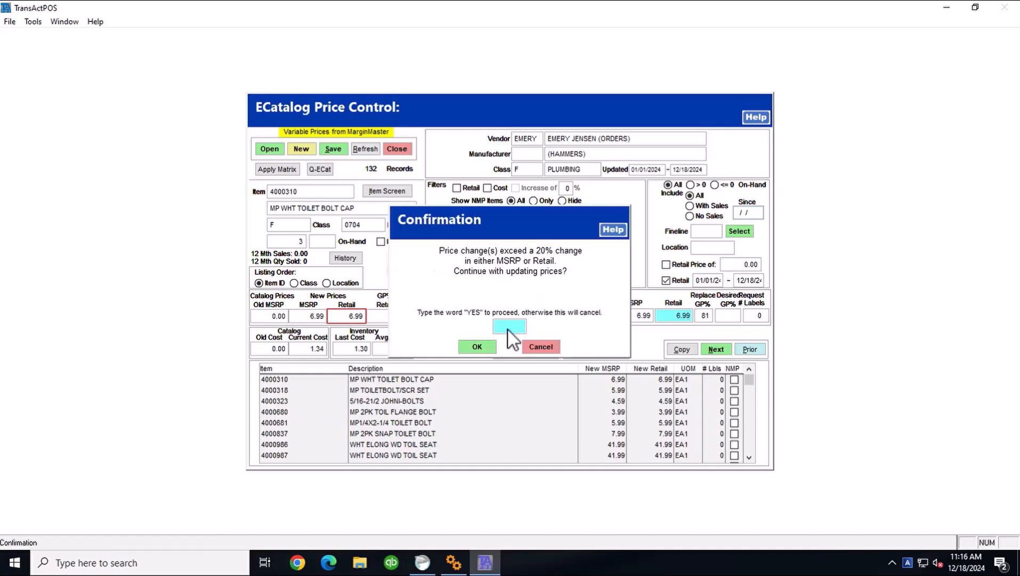
type("YES")
left_click(476, 347)
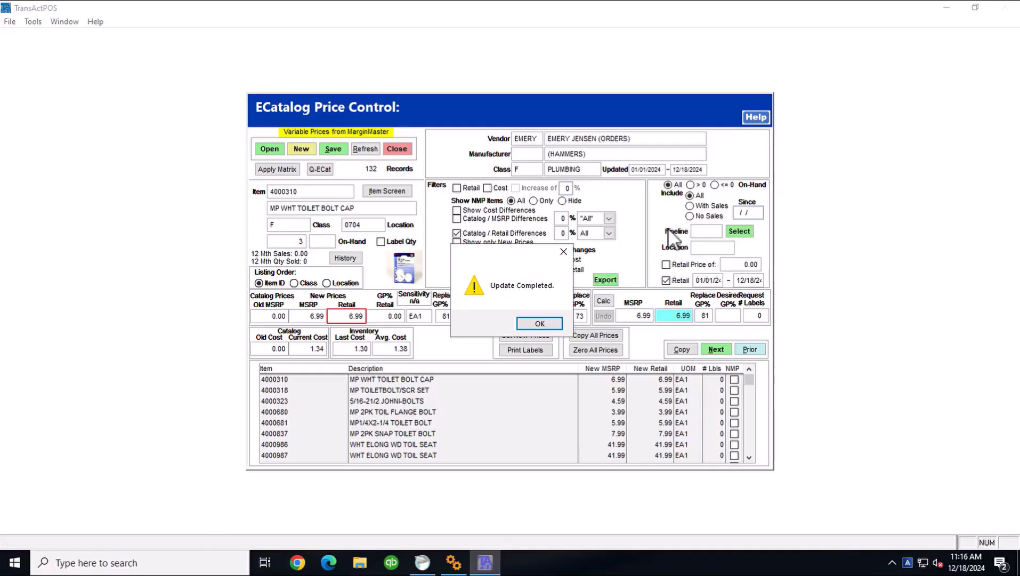
left_click(539, 323)
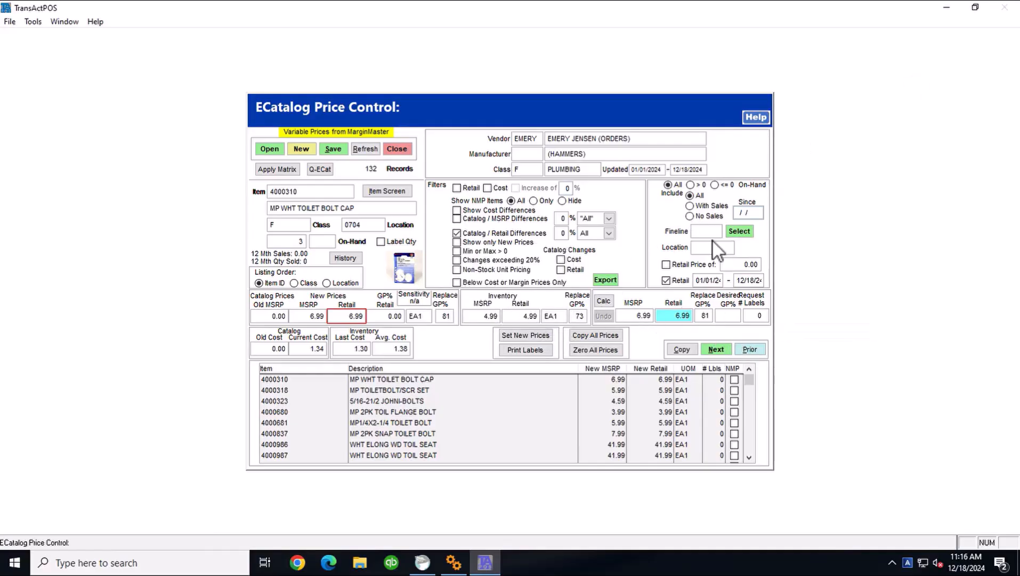
- Save the price file as Price Changes and close the price control screen, answering No to saving the pricing file again
left_click(336, 151)
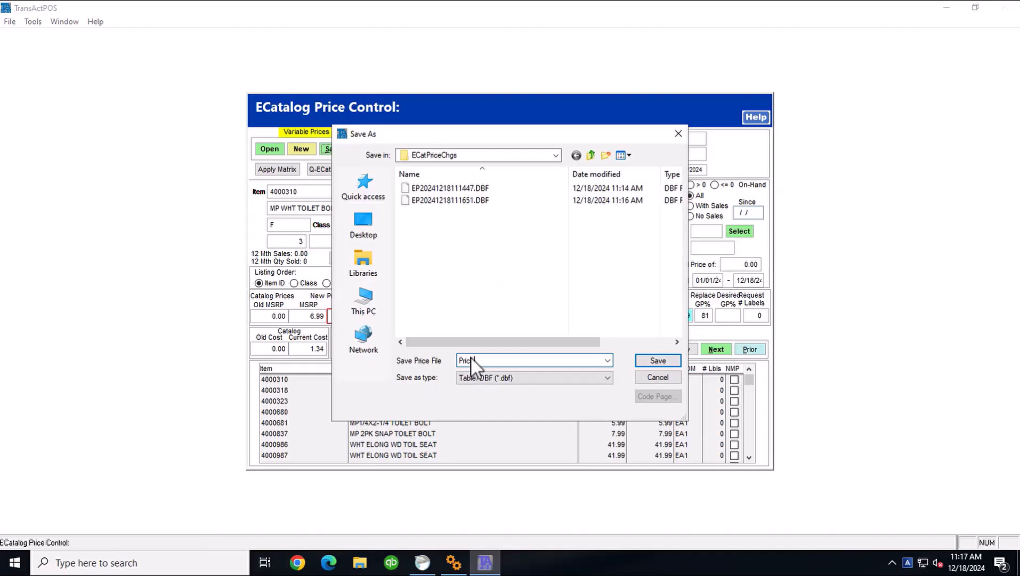
type("Price Changes")
key("Return")
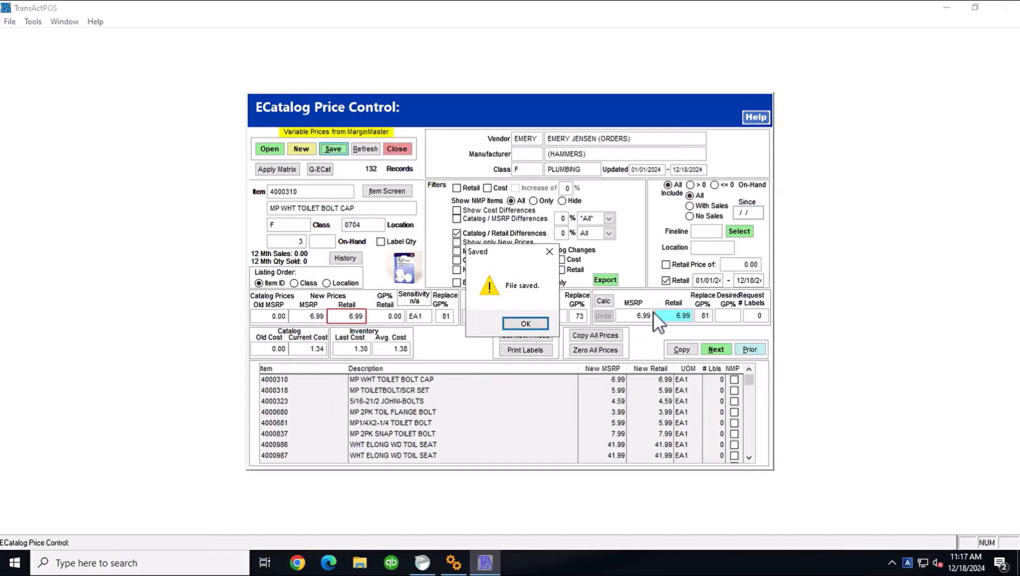
left_click(533, 326)
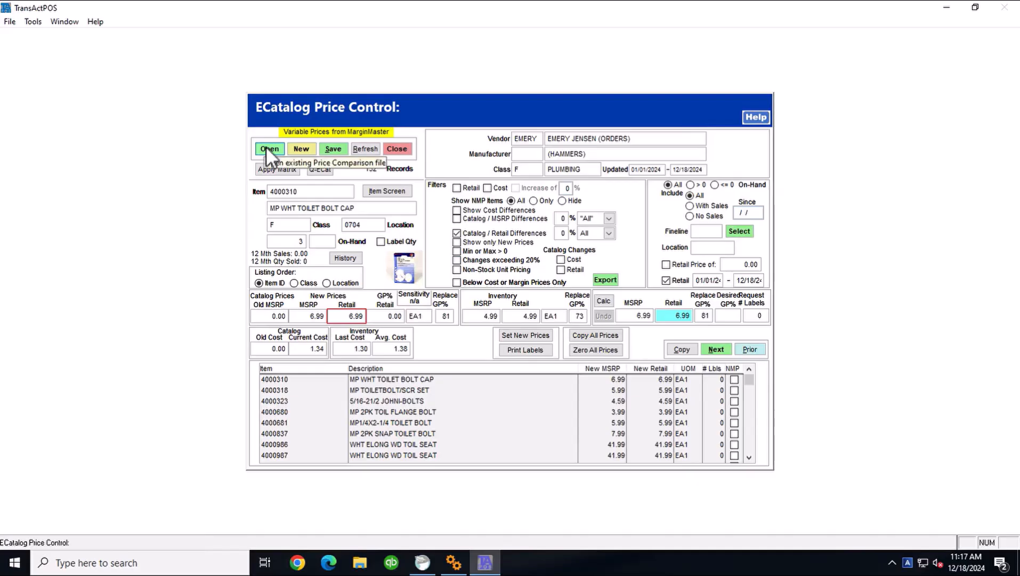
left_click(397, 150)
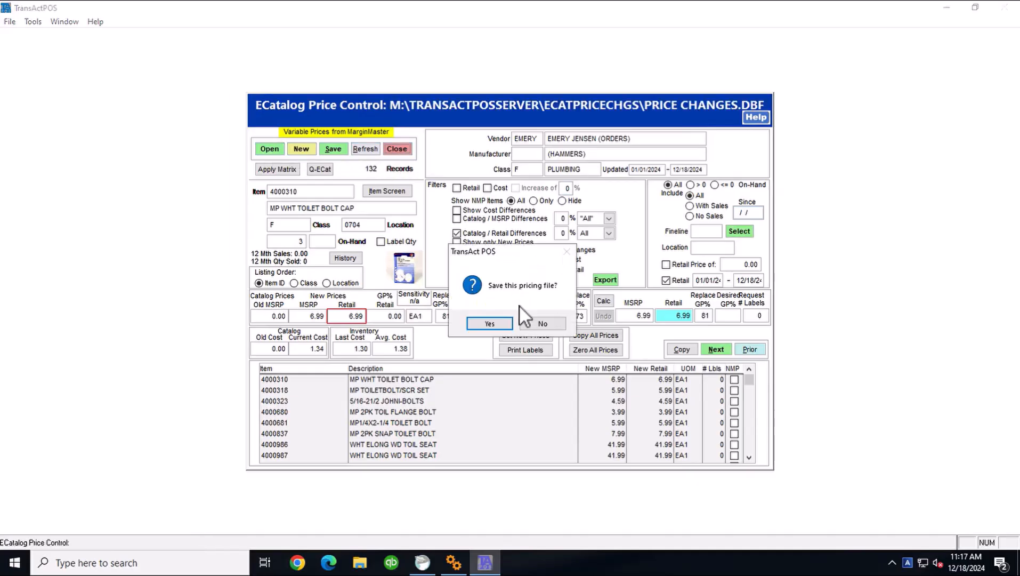
left_click(542, 323)
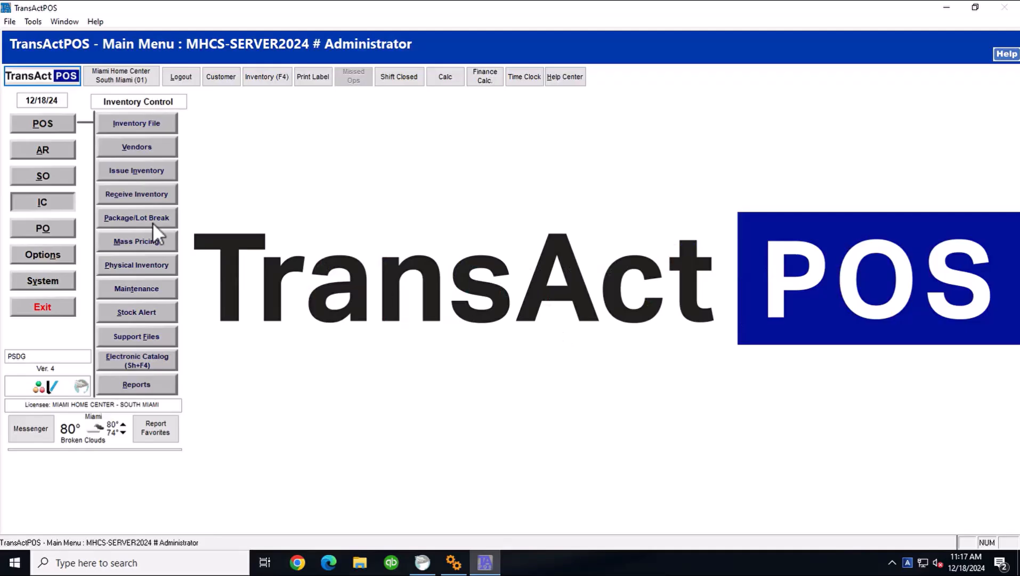
- Look up item 4395158 in the inventory file and open its record
left_click(140, 130)
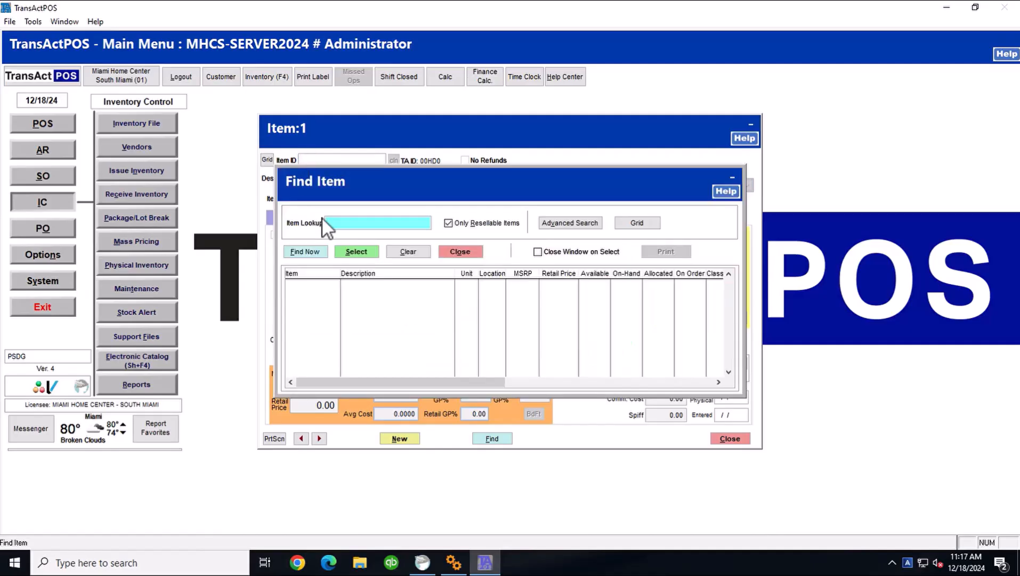
type("438")
type("5158")
key("Return")
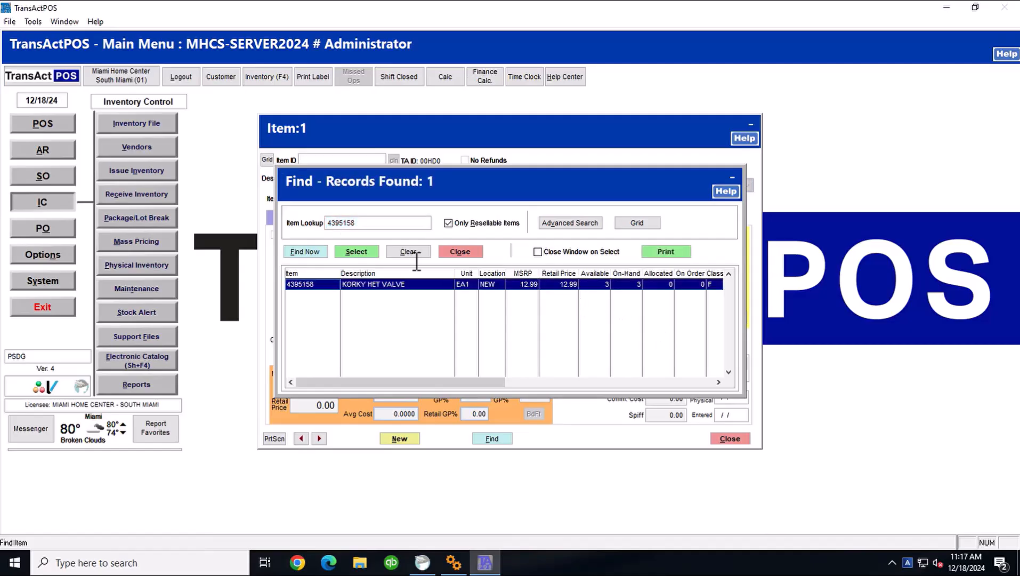
left_click(363, 252)
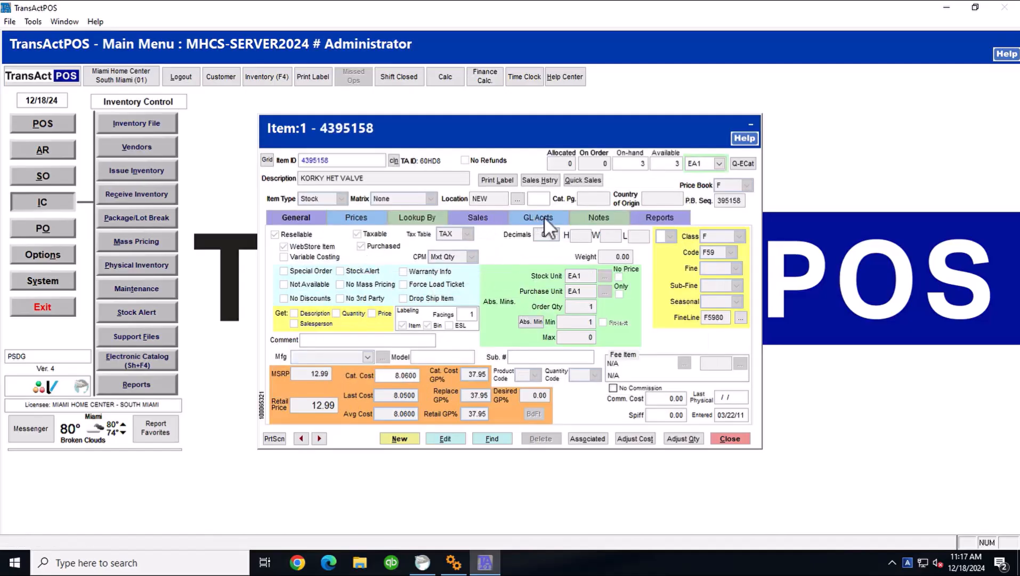
- Check the item's suggested retail, retail and cost in the Emery Jensen catalog entry, and close the entry
left_click(434, 217)
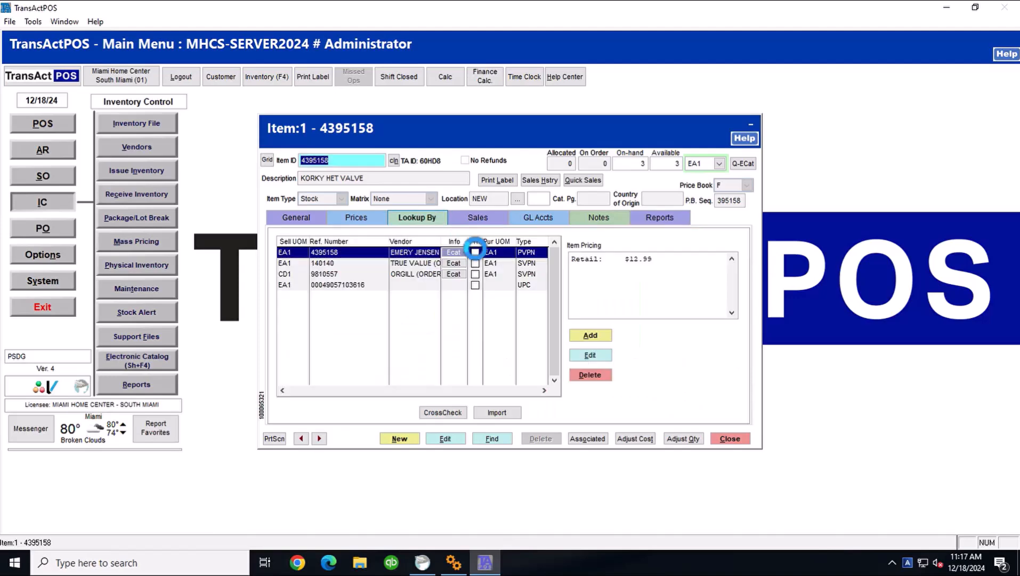
left_click(461, 254)
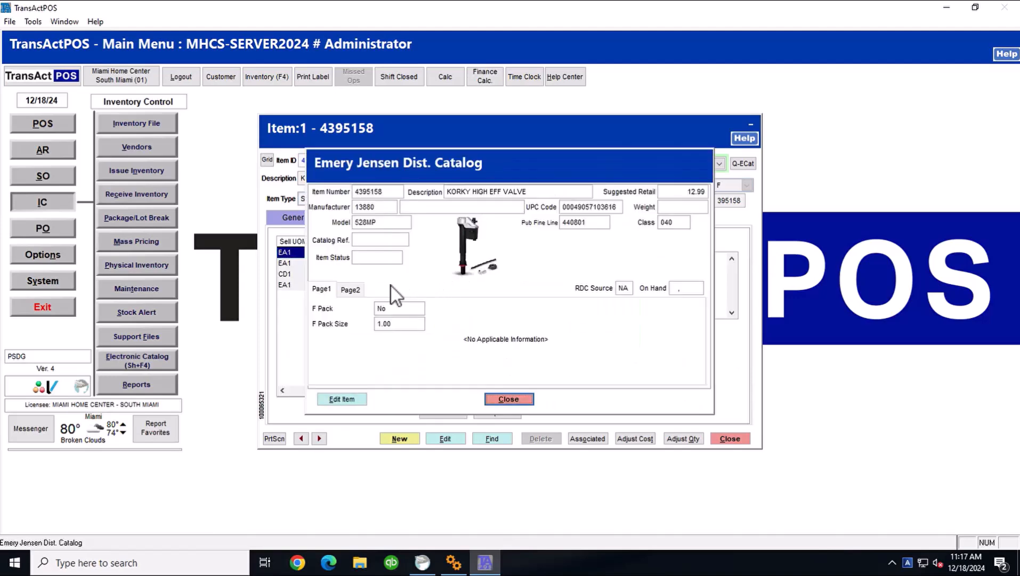
left_click(349, 290)
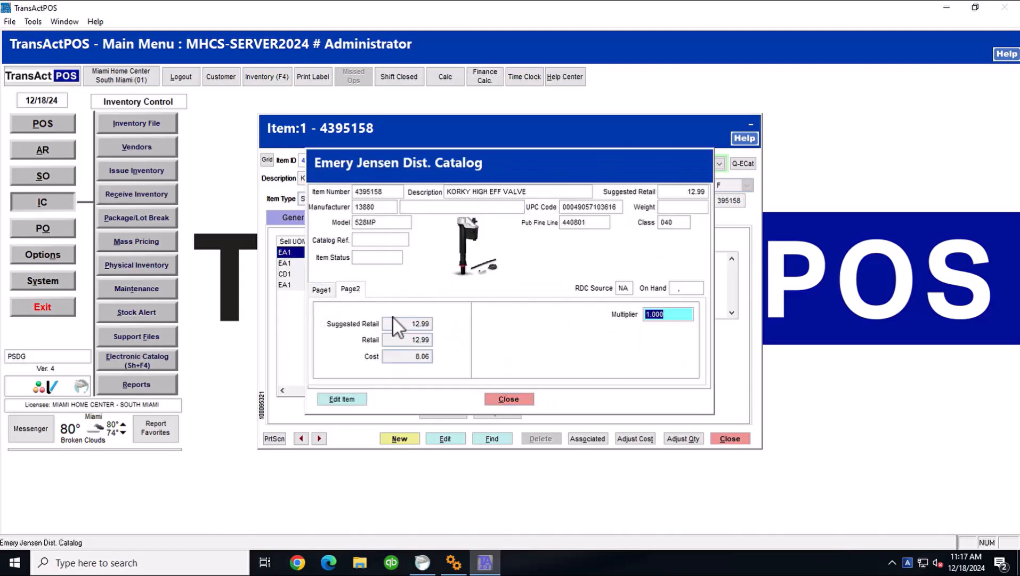
left_click(508, 400)
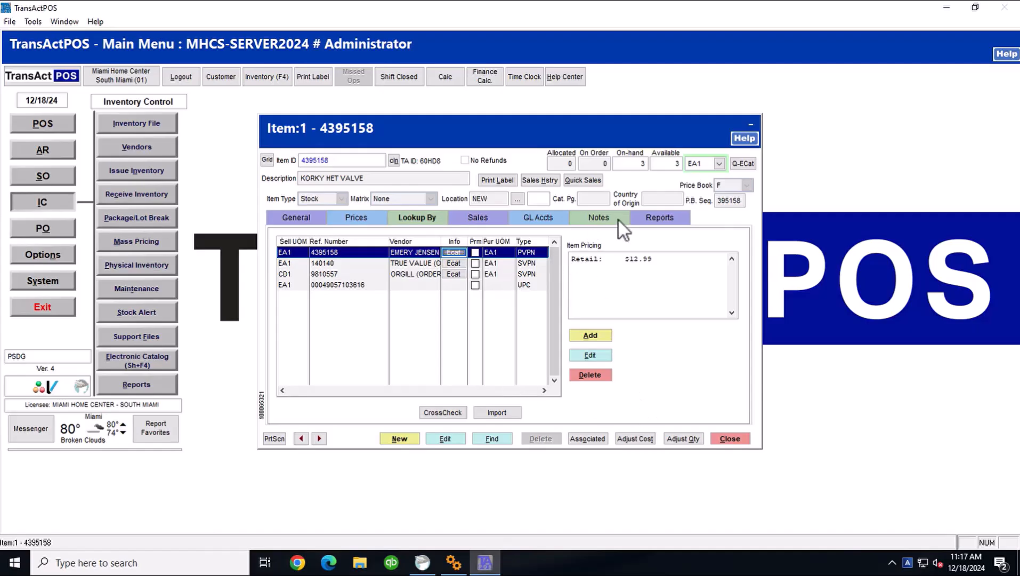
- Generate and view the item's price change report for 12/01/24 to 12/18/24 with the Brother HL-L5100DN printer, and close the report and item record
left_click(660, 216)
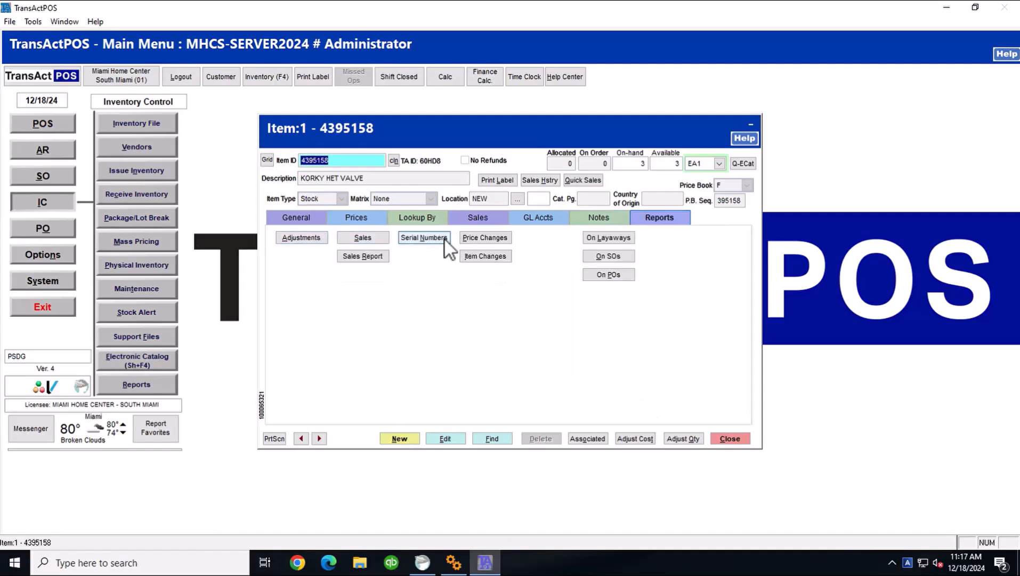
left_click(486, 239)
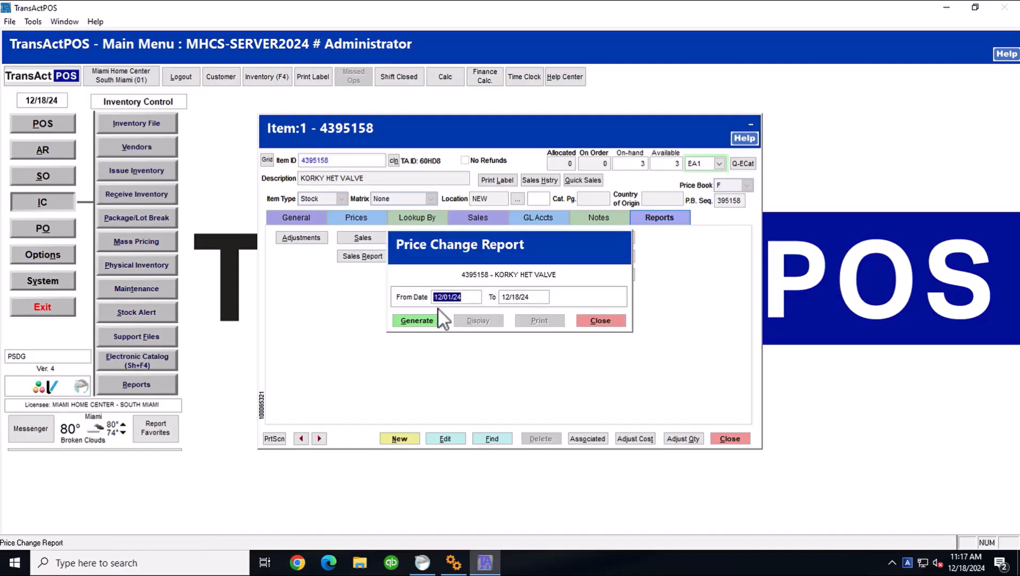
left_click(426, 320)
left_click(480, 320)
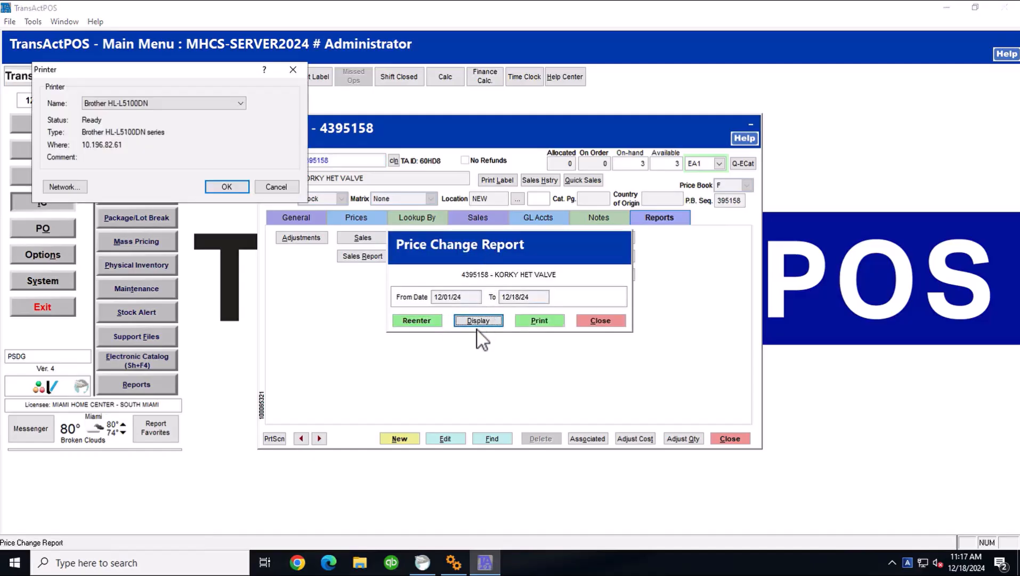
left_click(220, 188)
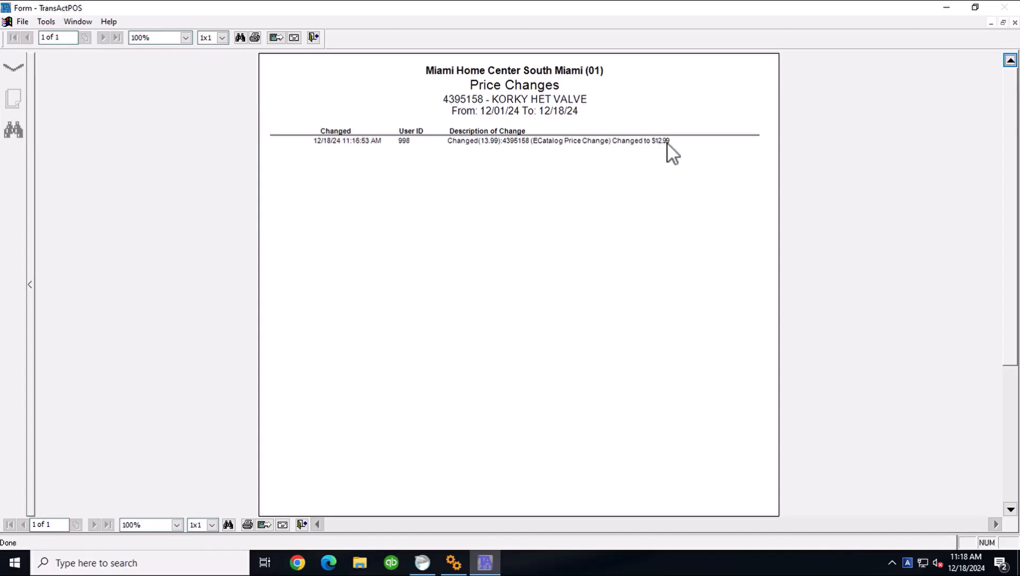
left_click(313, 37)
left_click(609, 321)
left_click(733, 442)
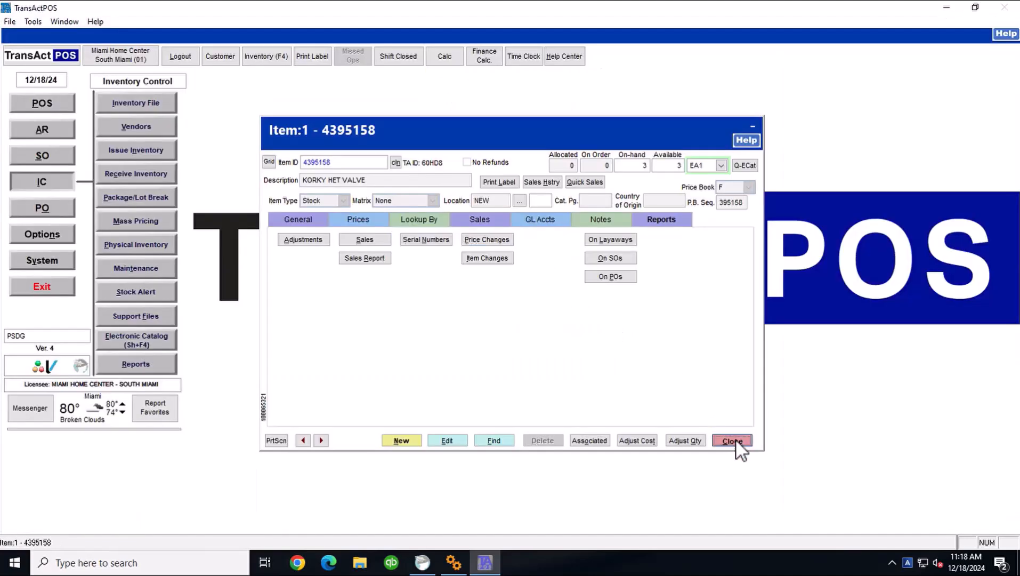